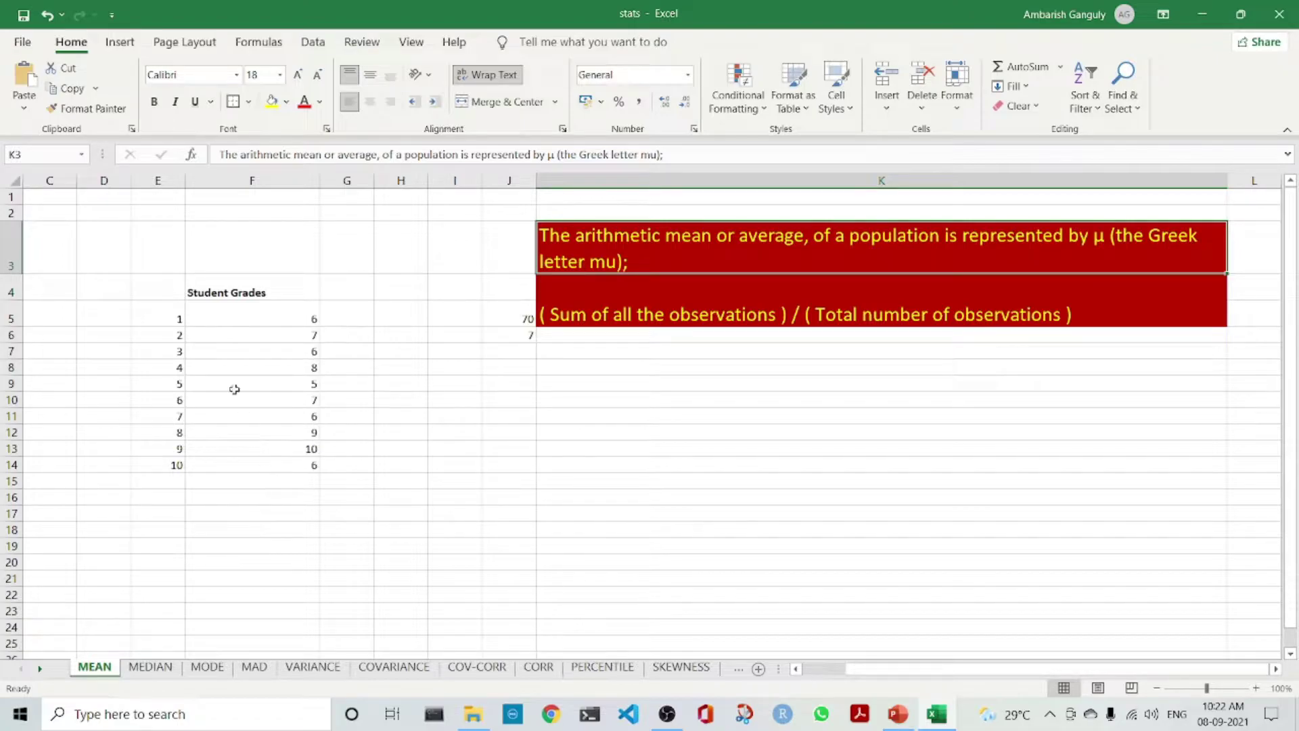
Add an outside border around the student grades table E4:F14, and review the sum and mean formulas in J5 and J6
drag(160, 285, 278, 467)
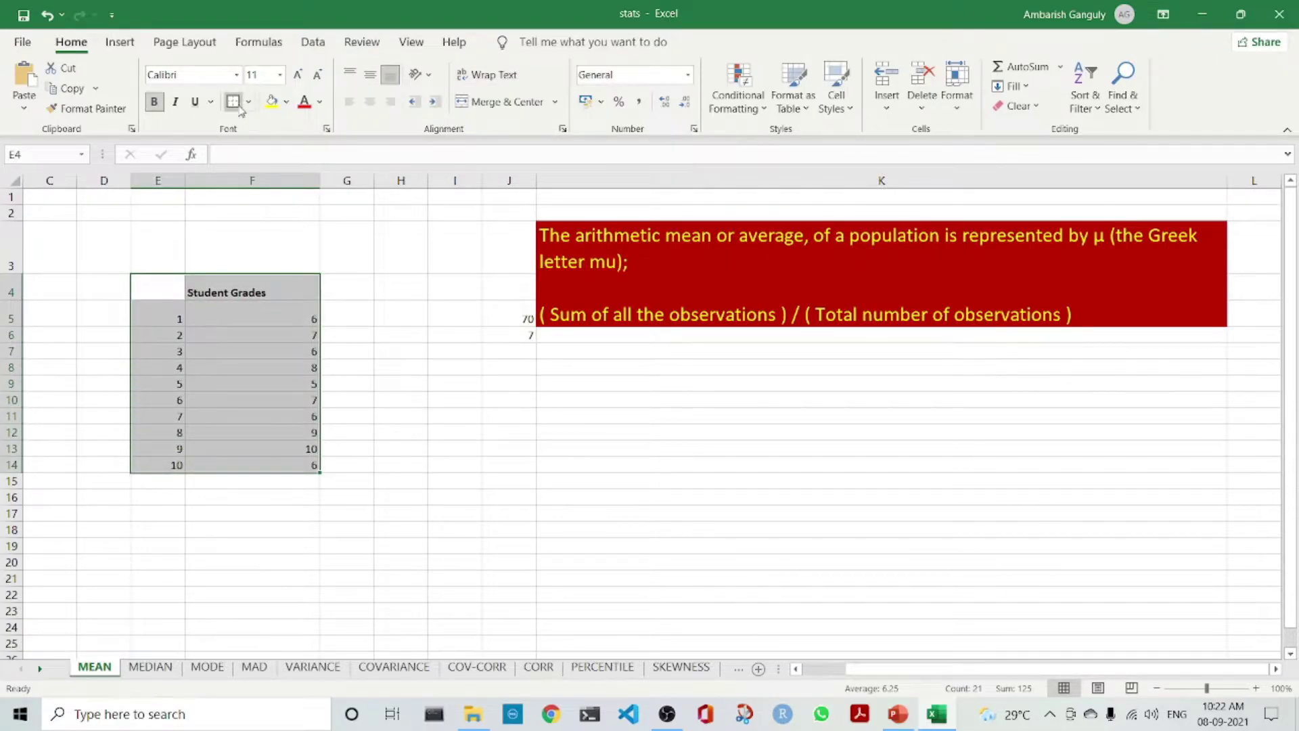
drag(238, 314, 237, 466)
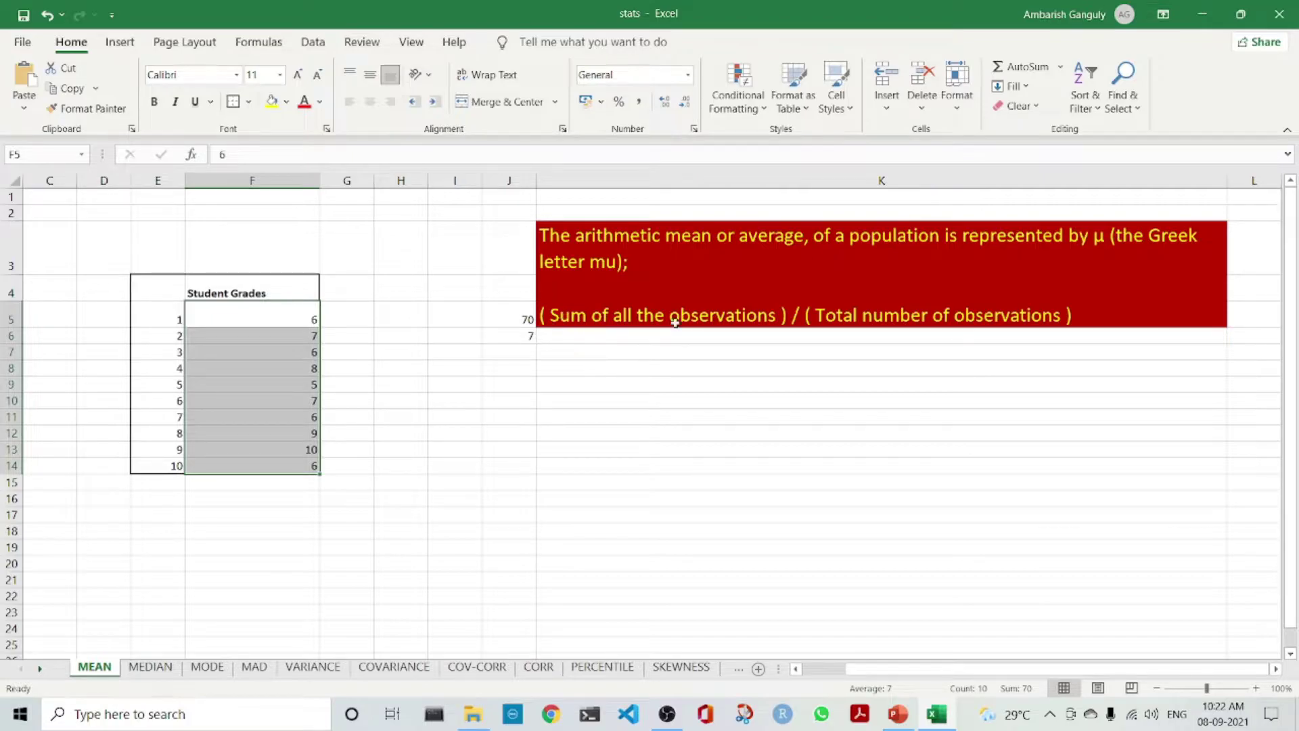
click(527, 311)
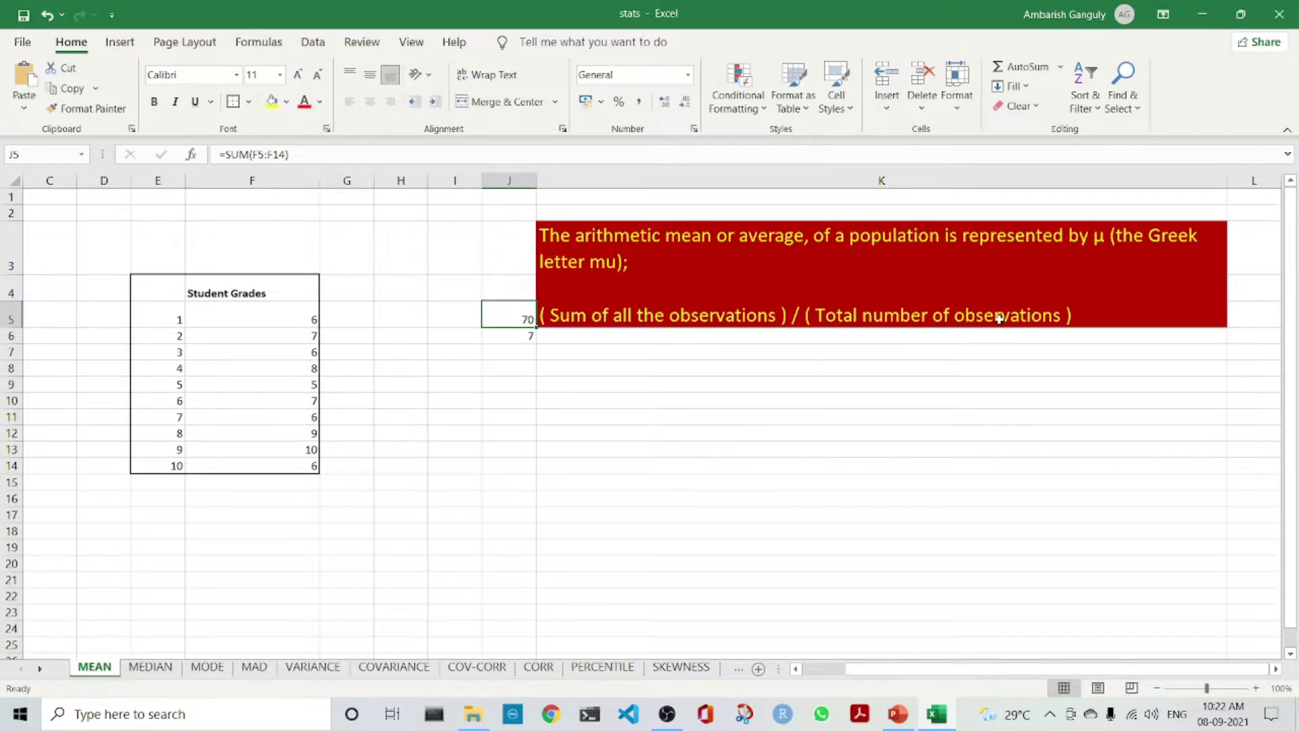
click(521, 334)
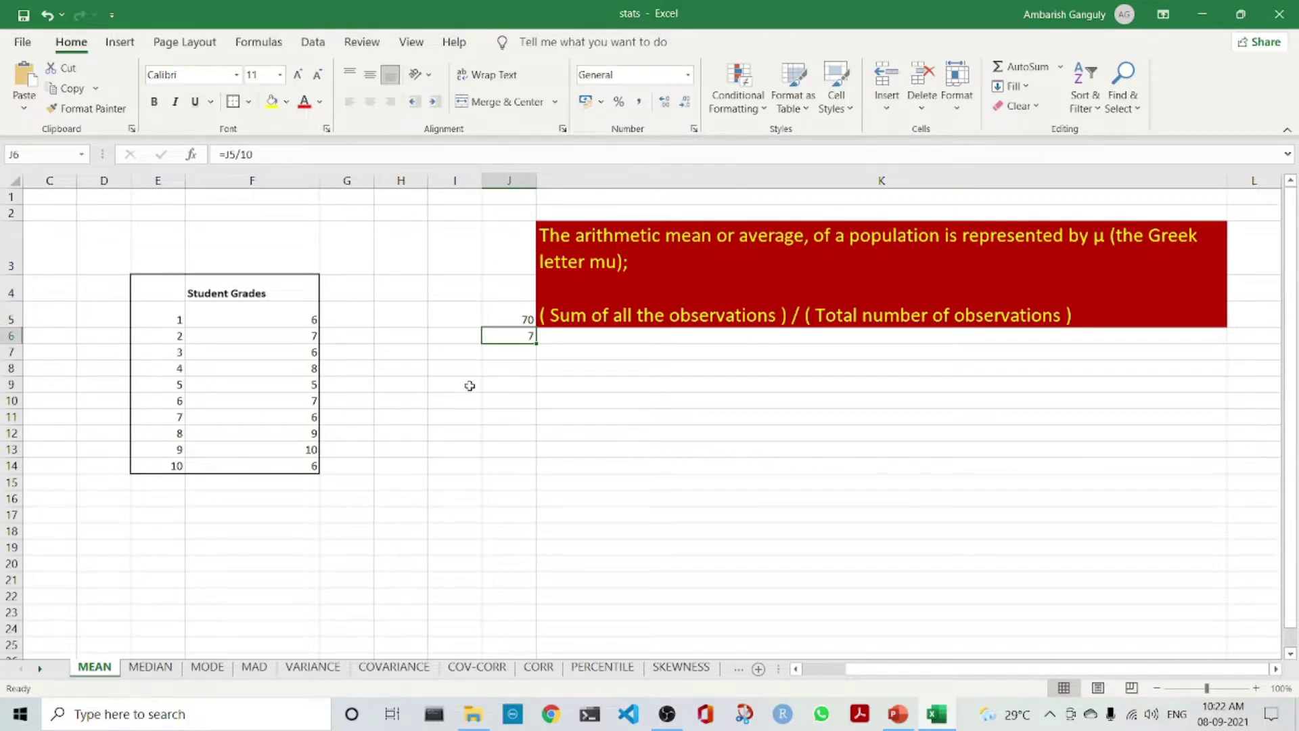
On the MEDIAN sheet, add an outside border around the numbered student grades in C5:D14
click(151, 668)
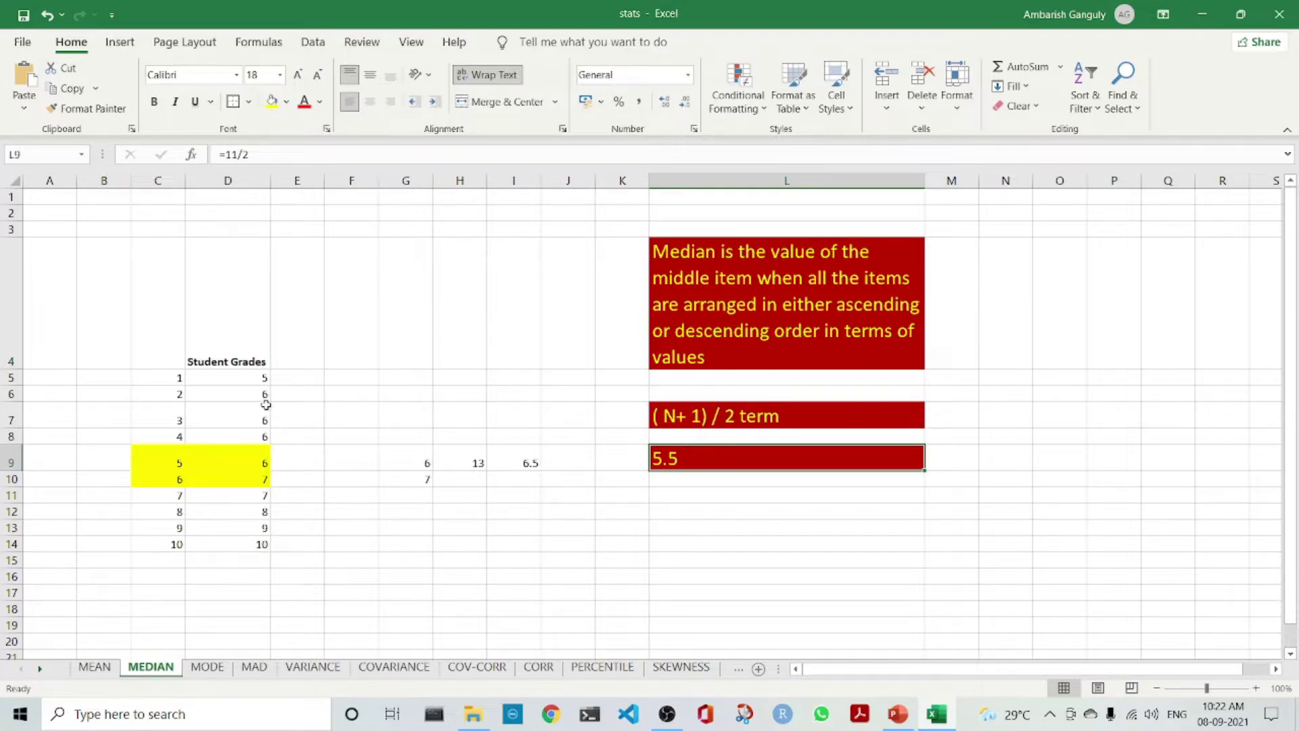
drag(151, 377, 241, 545)
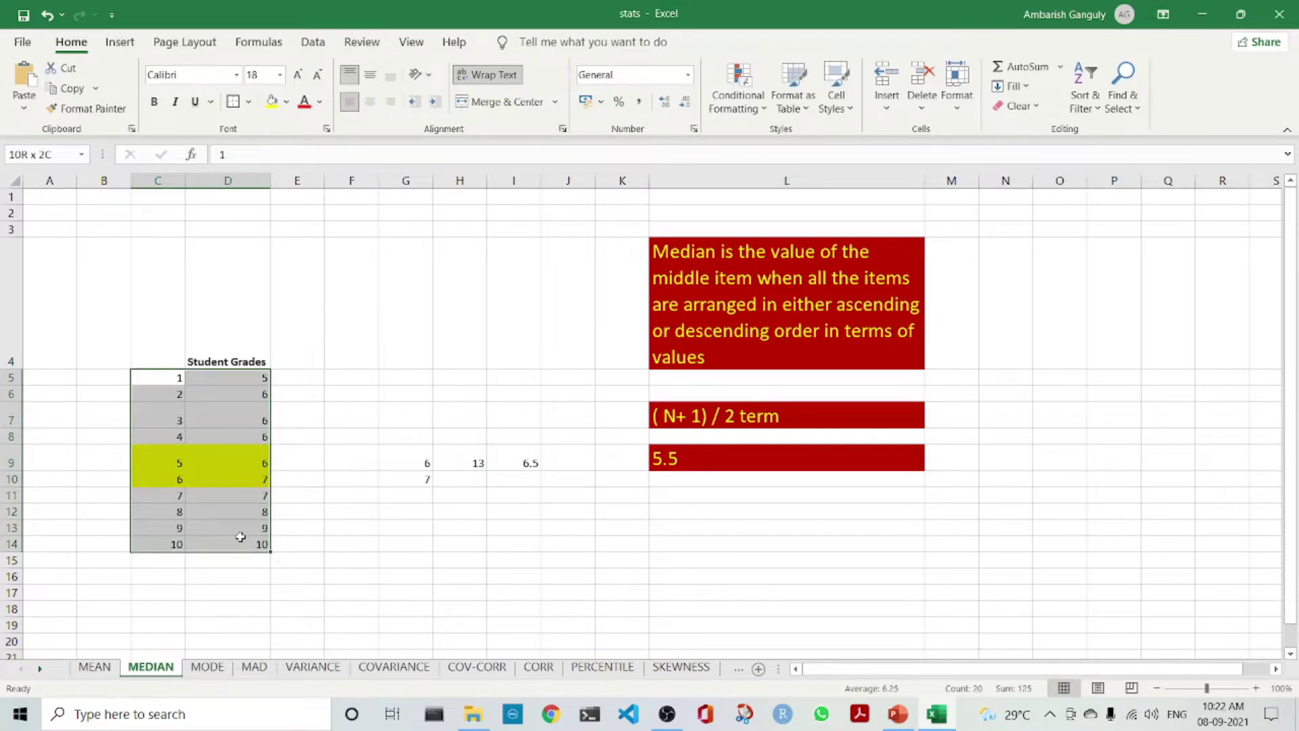
click(234, 103)
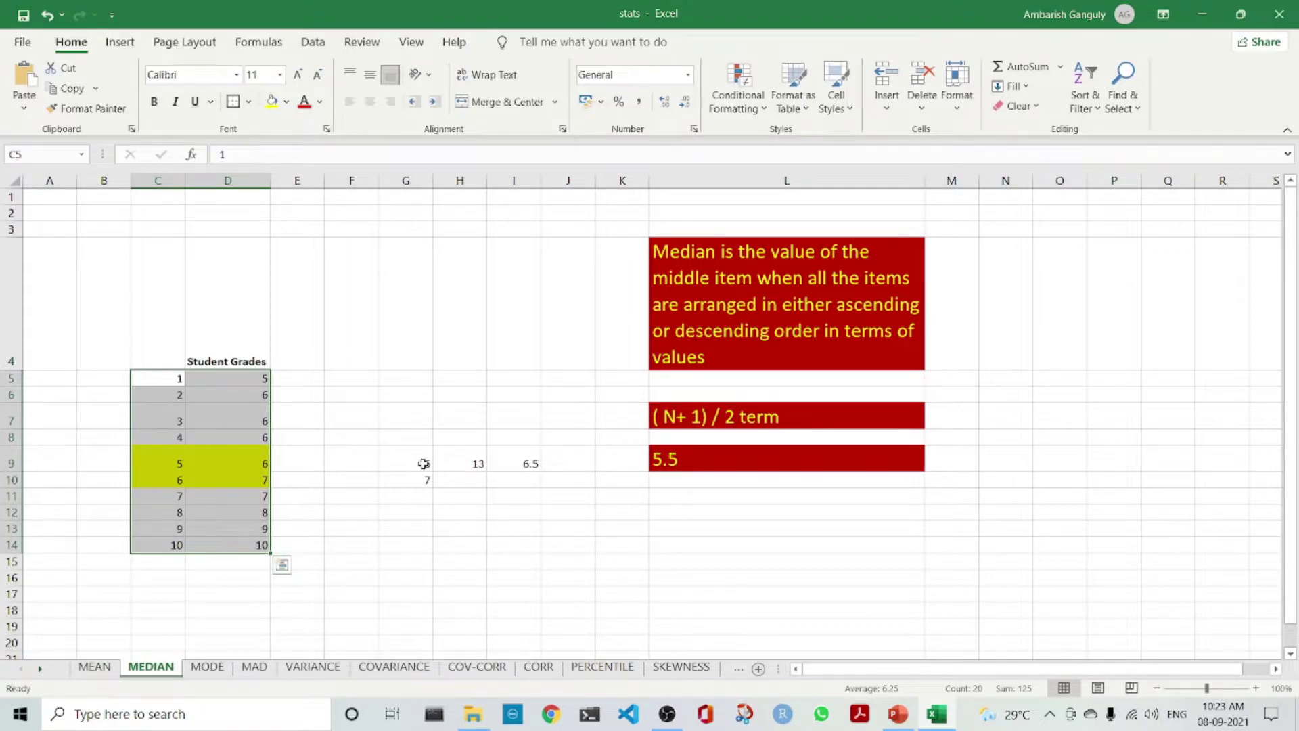
Examine the two highlighted middle grades in rows 9 and 10 and the median calculation in G9:I10
click(165, 463)
click(254, 463)
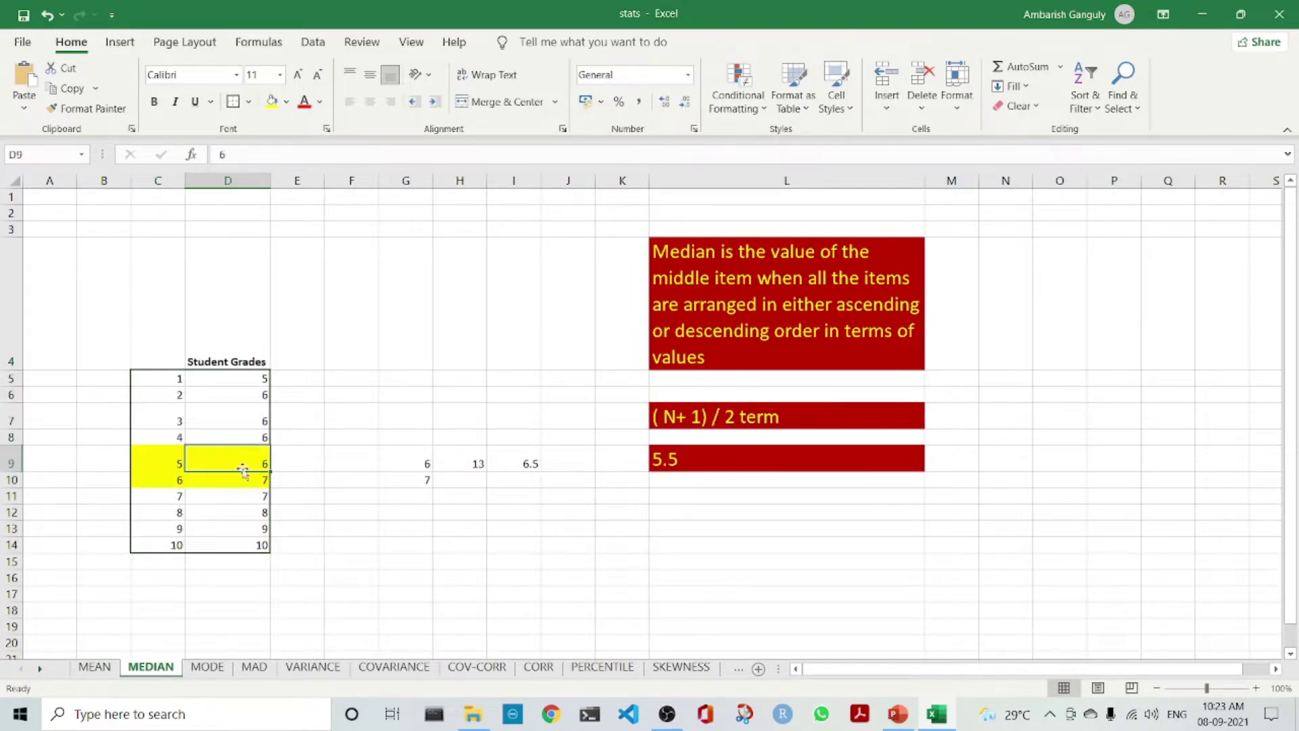
click(166, 480)
click(263, 481)
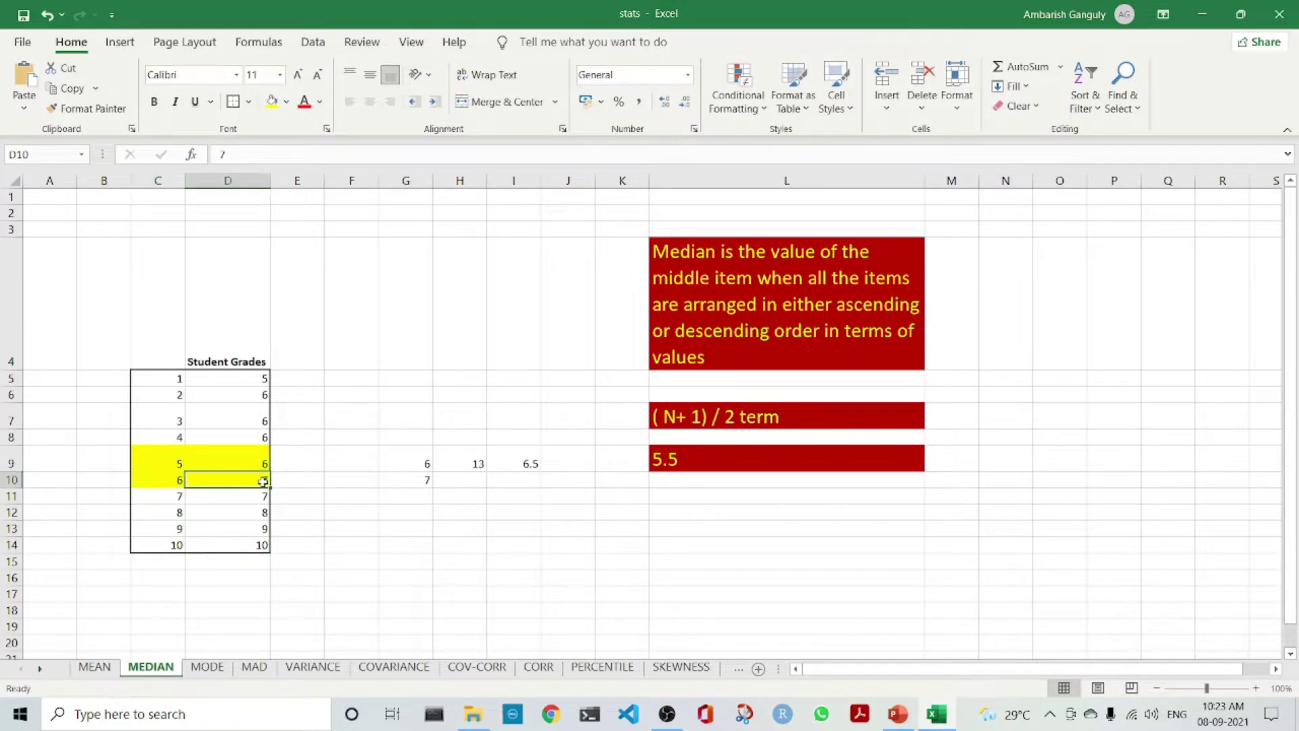
drag(424, 462, 420, 479)
click(478, 464)
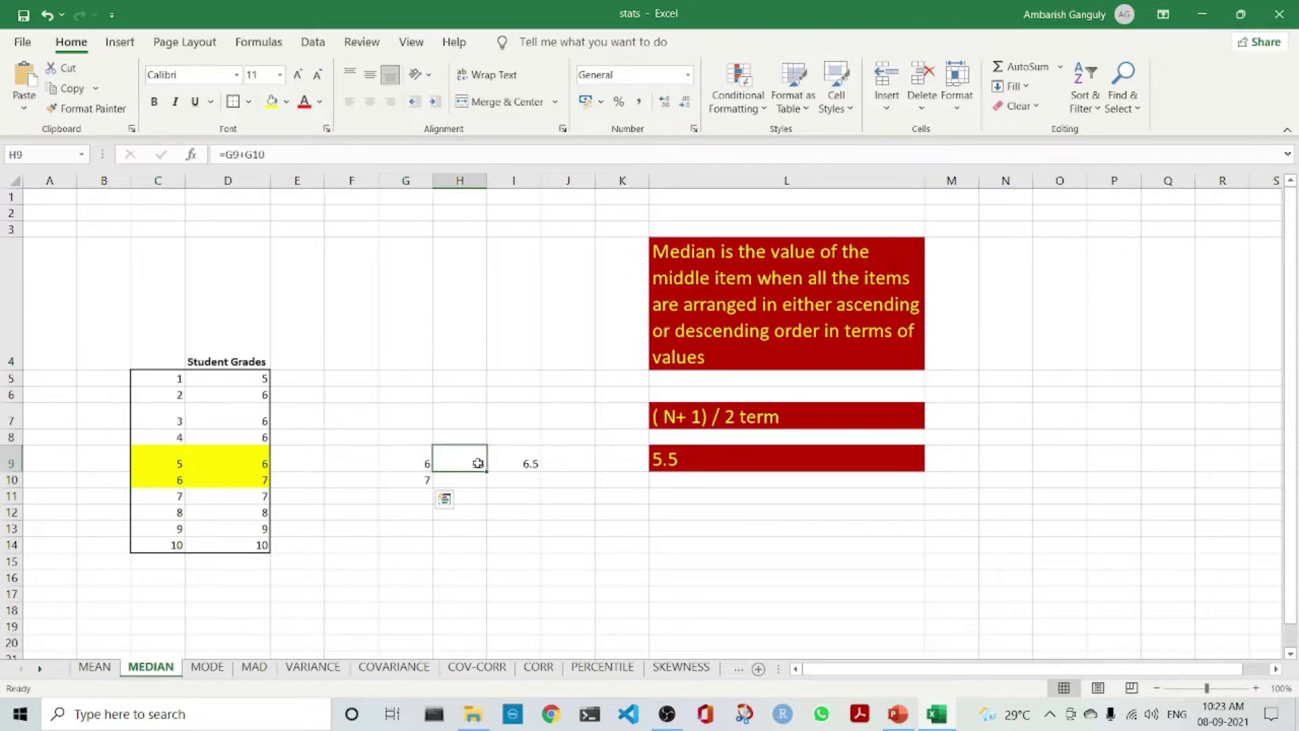
click(526, 464)
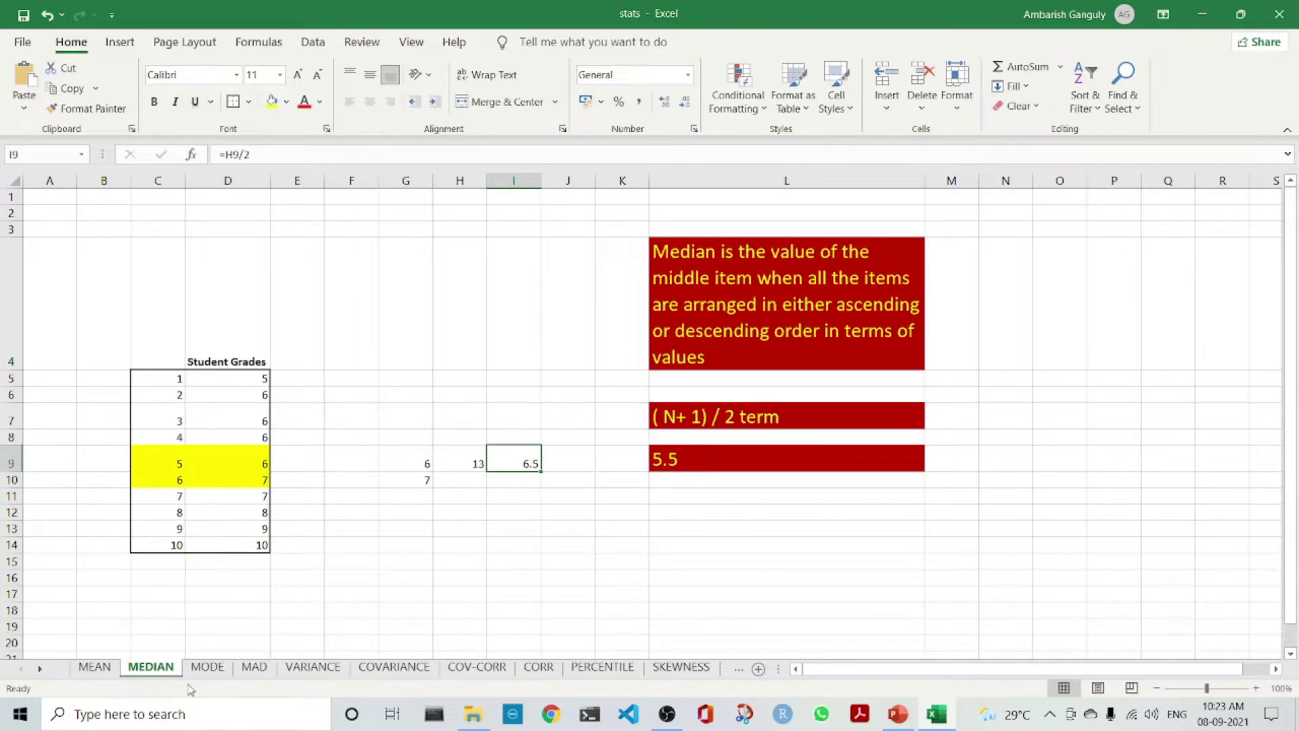
On the MODE sheet, compare the repeated grades in E5:E8 and E9:E10 with the mode in G5
click(205, 668)
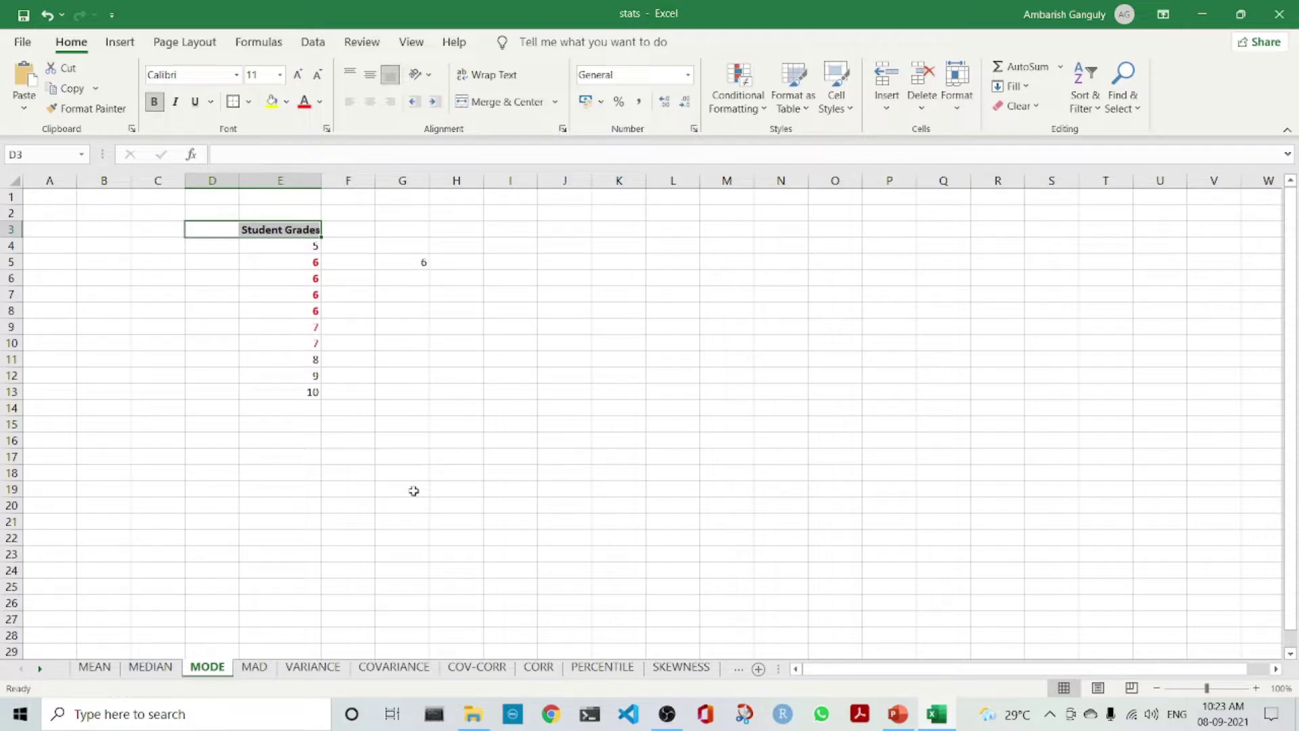
drag(306, 263, 309, 312)
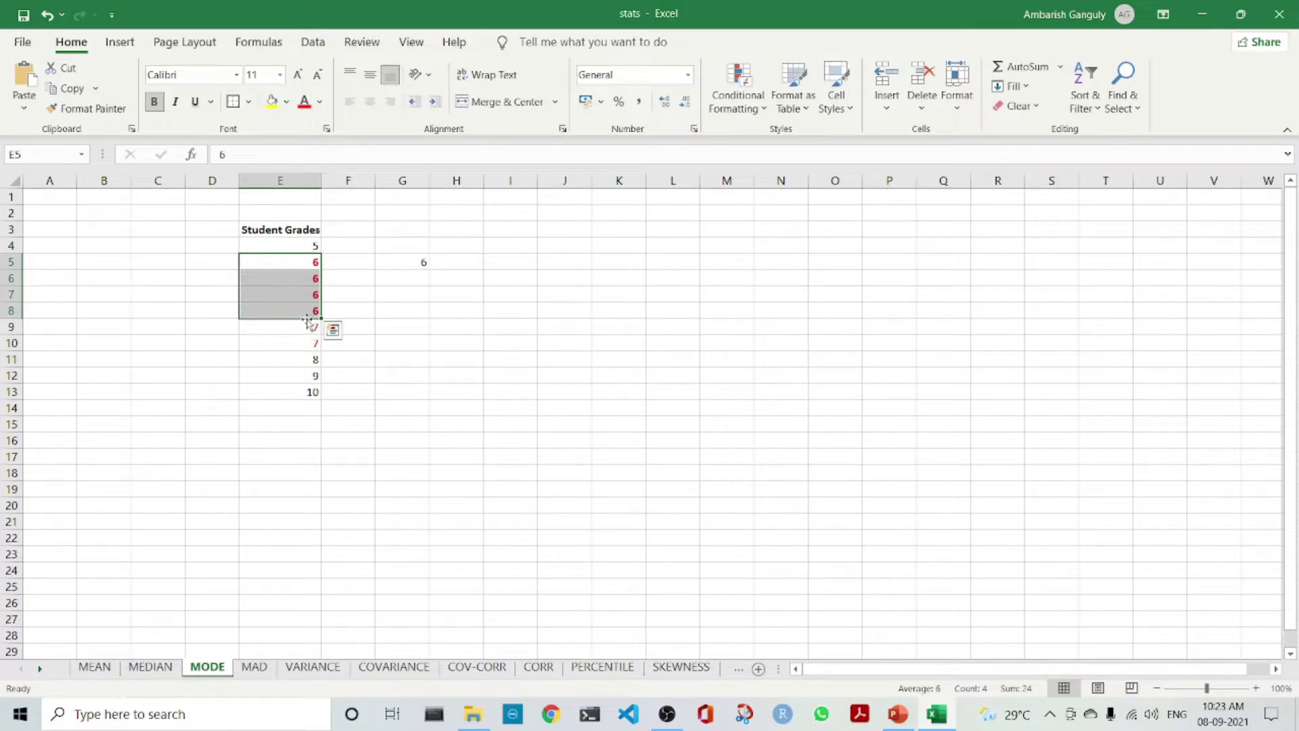
click(421, 264)
drag(315, 328, 310, 343)
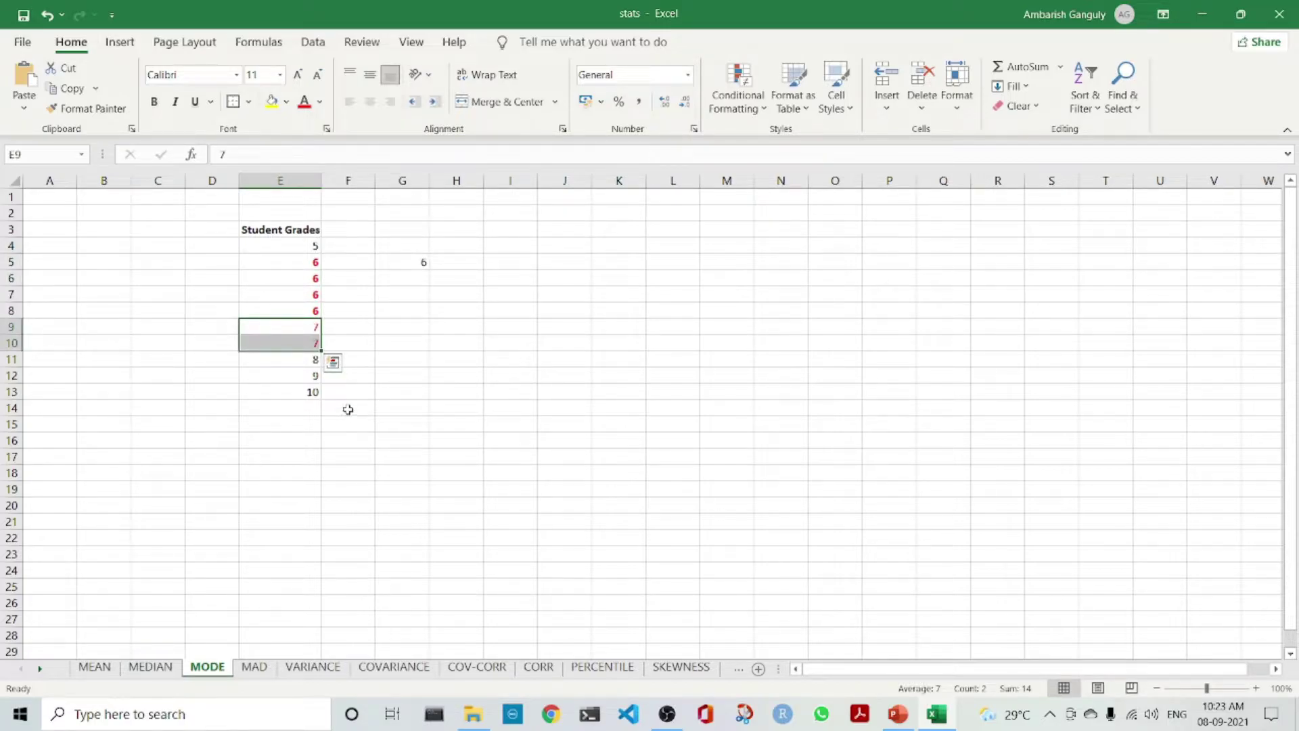
drag(313, 264, 312, 311)
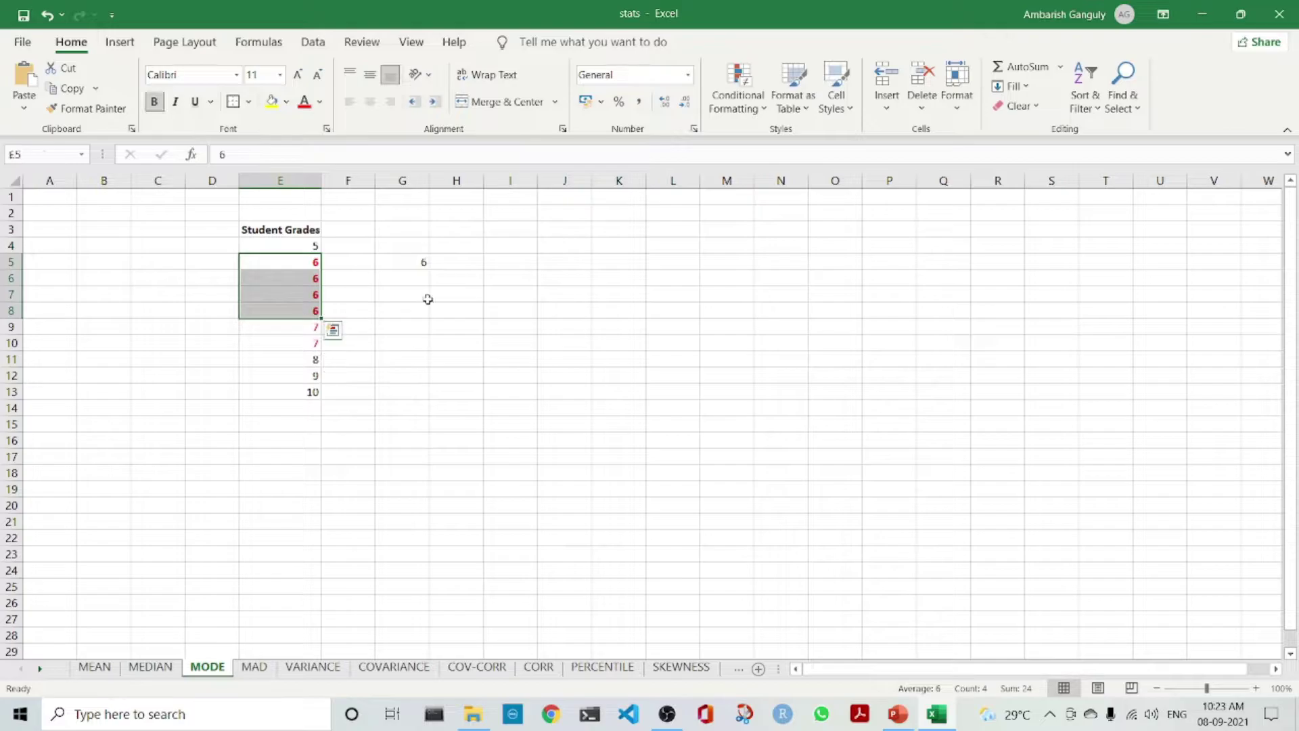
click(421, 261)
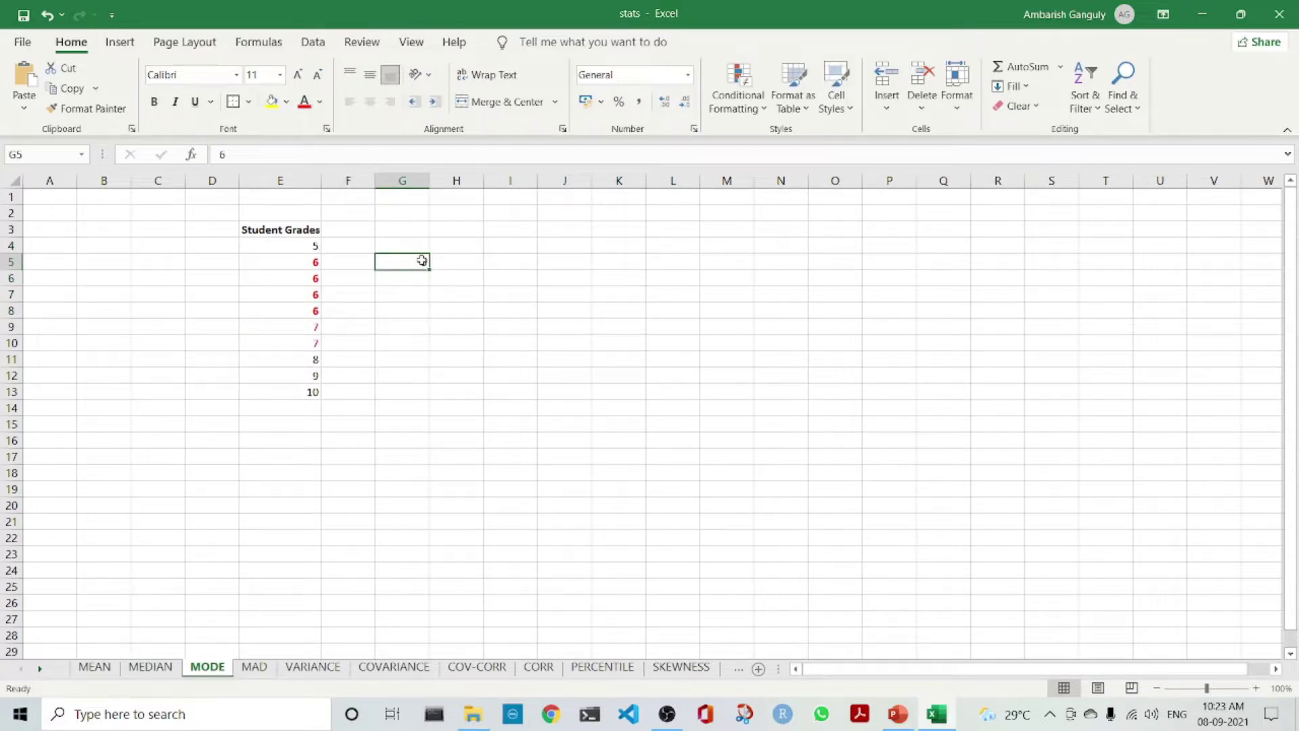
On the MAD sheet, examine the student grades, the mean column and the absolute deviation formula in I5
click(263, 666)
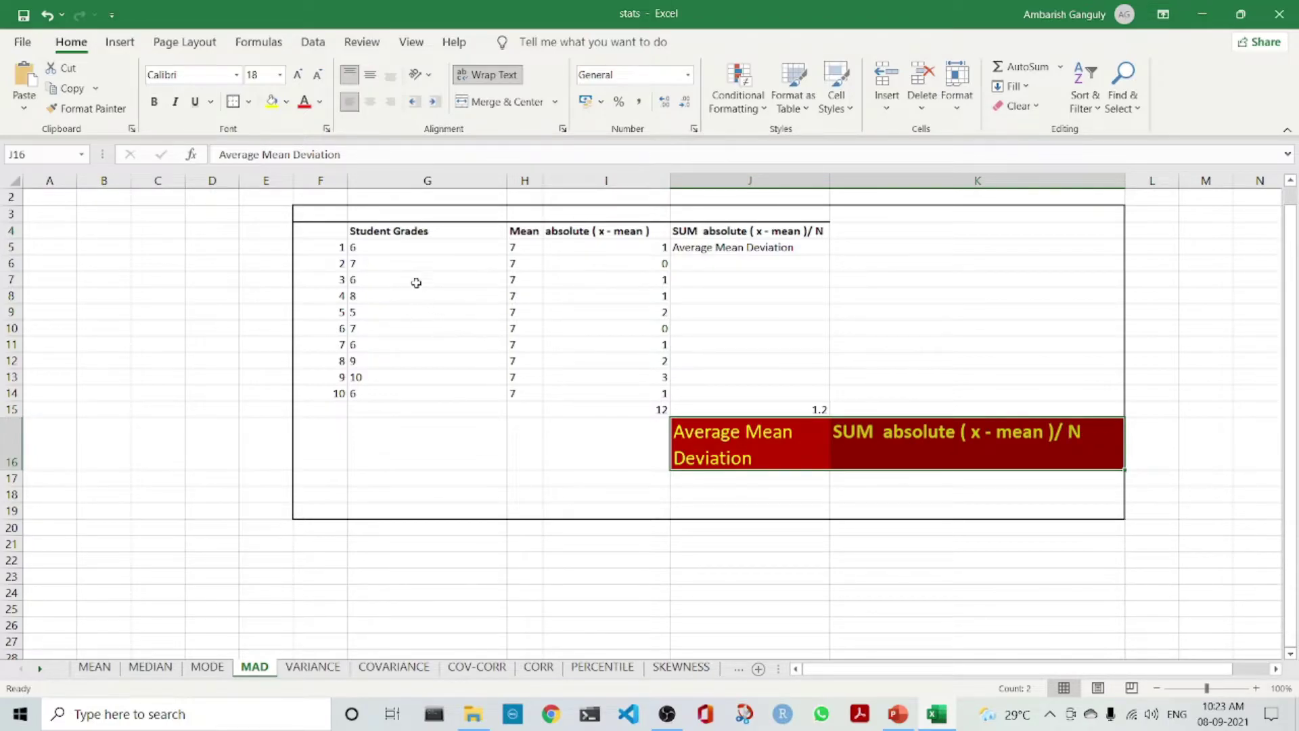
drag(363, 251, 391, 390)
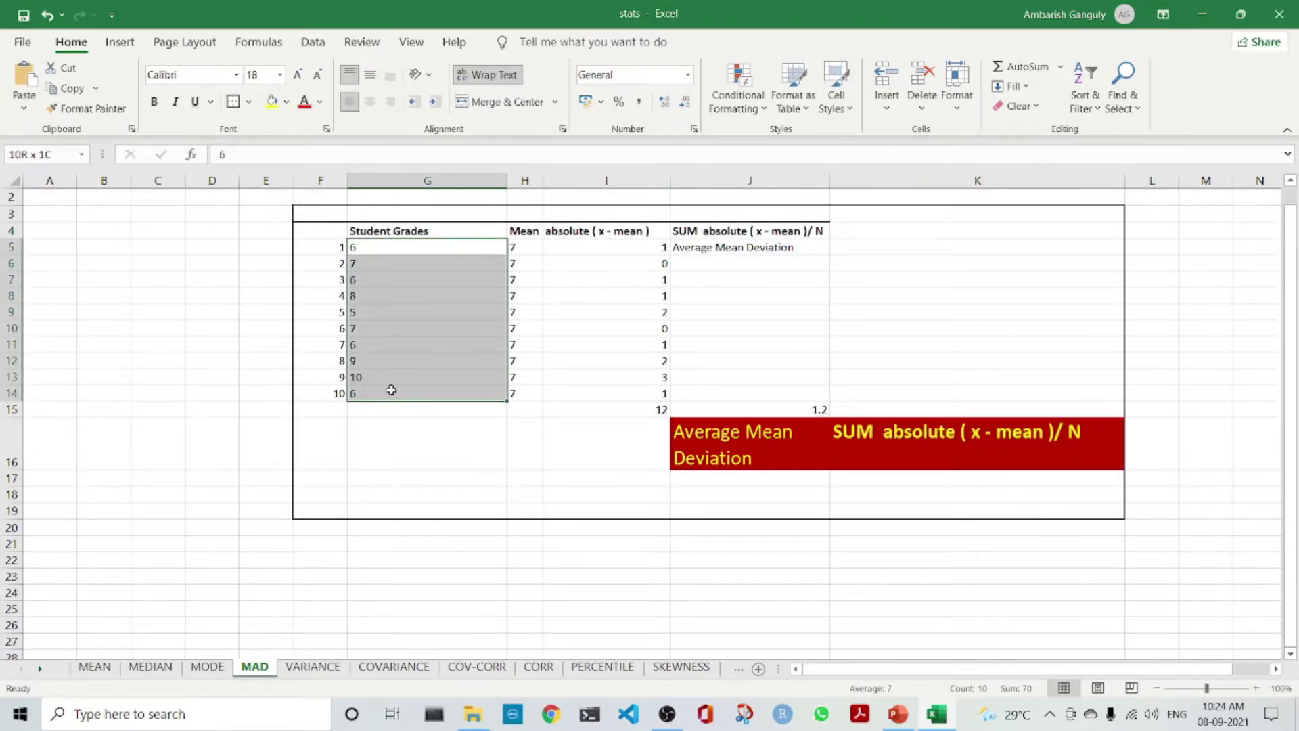
drag(515, 245, 523, 387)
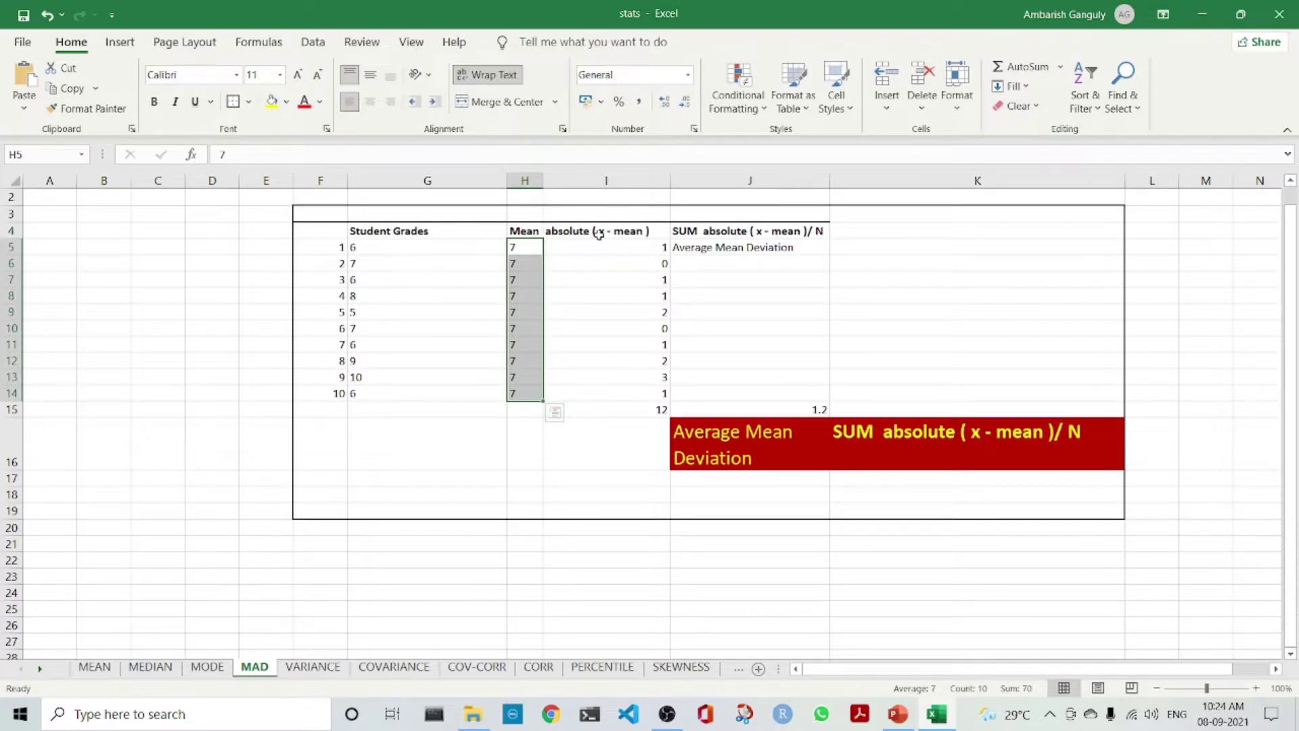
click(644, 248)
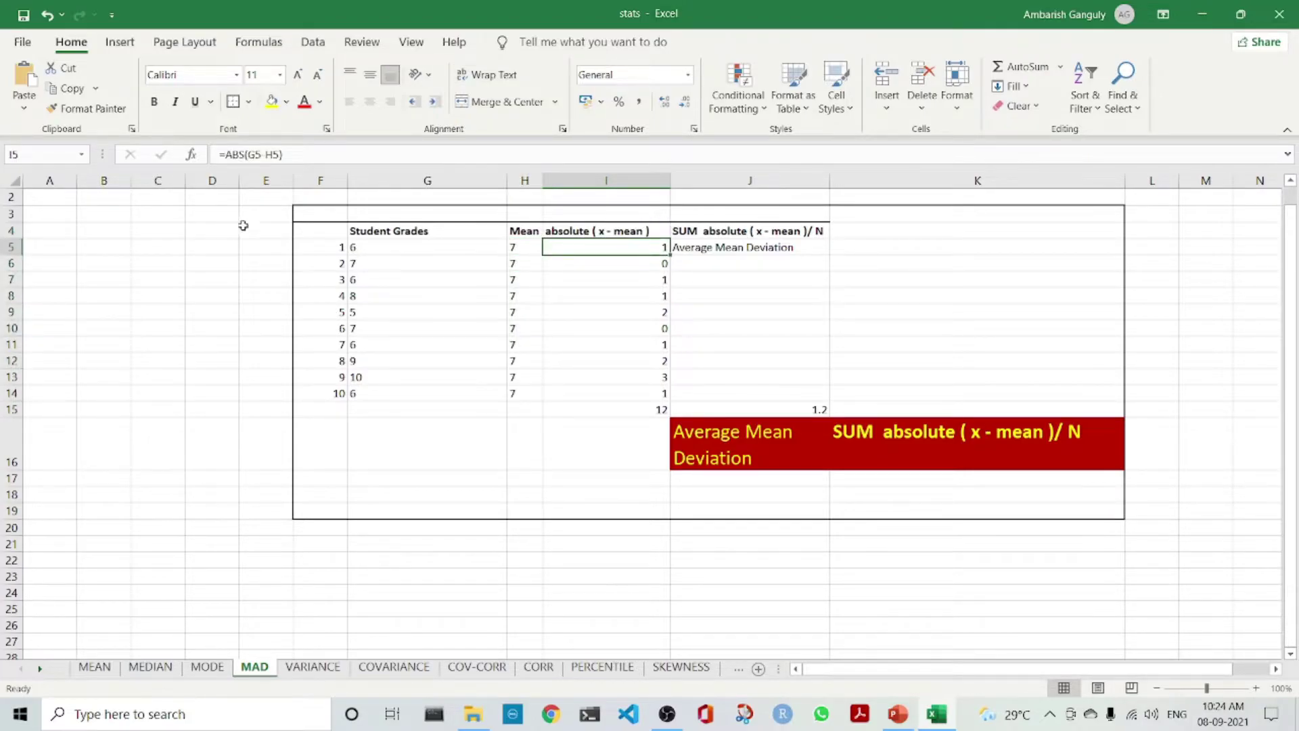
click(251, 154)
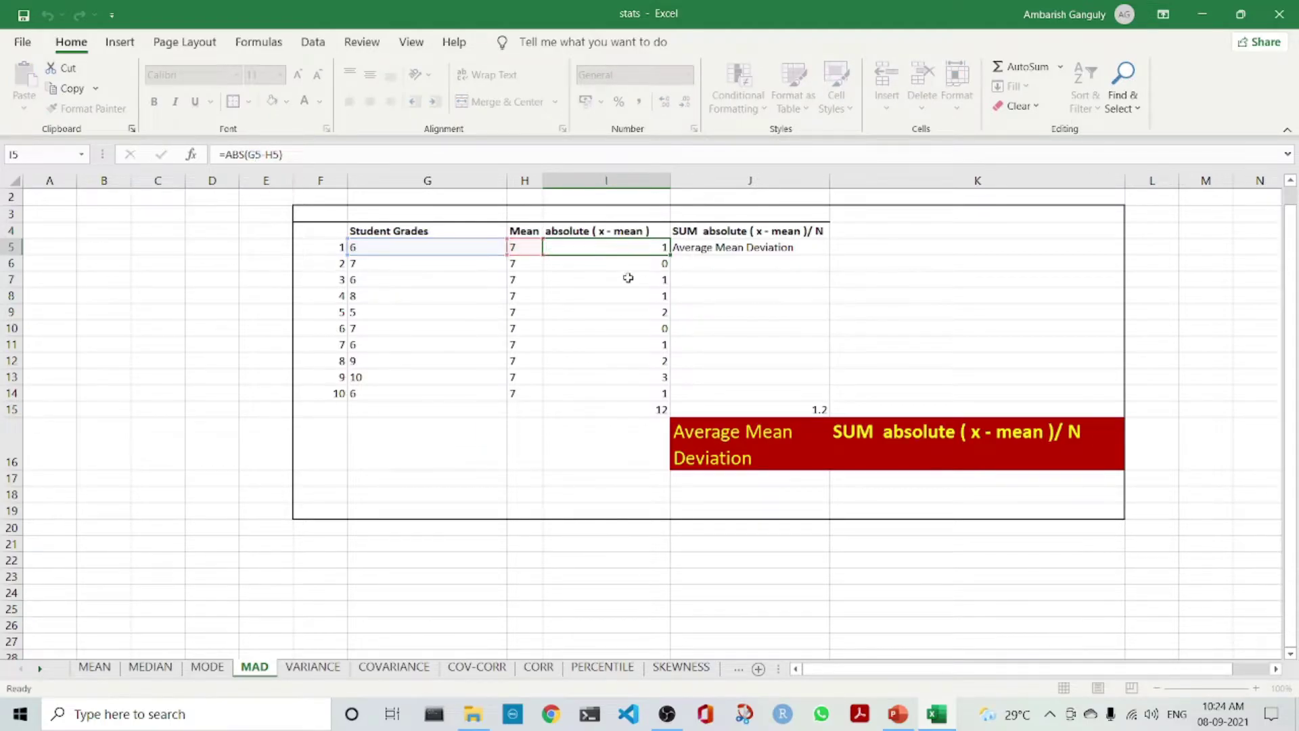
key(Escape)
Trace the average mean deviation from the absolute deviations through their sum in I15 to the division formula in J15
click(661, 409)
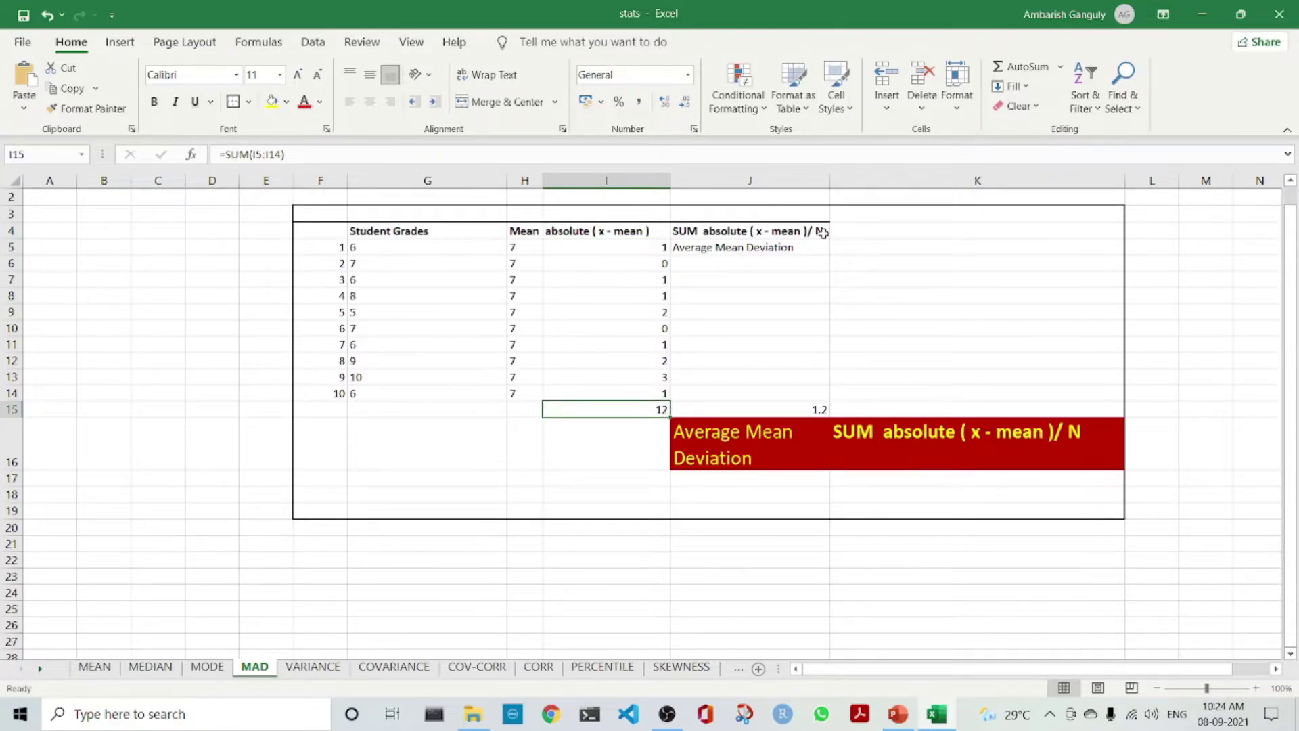
click(790, 408)
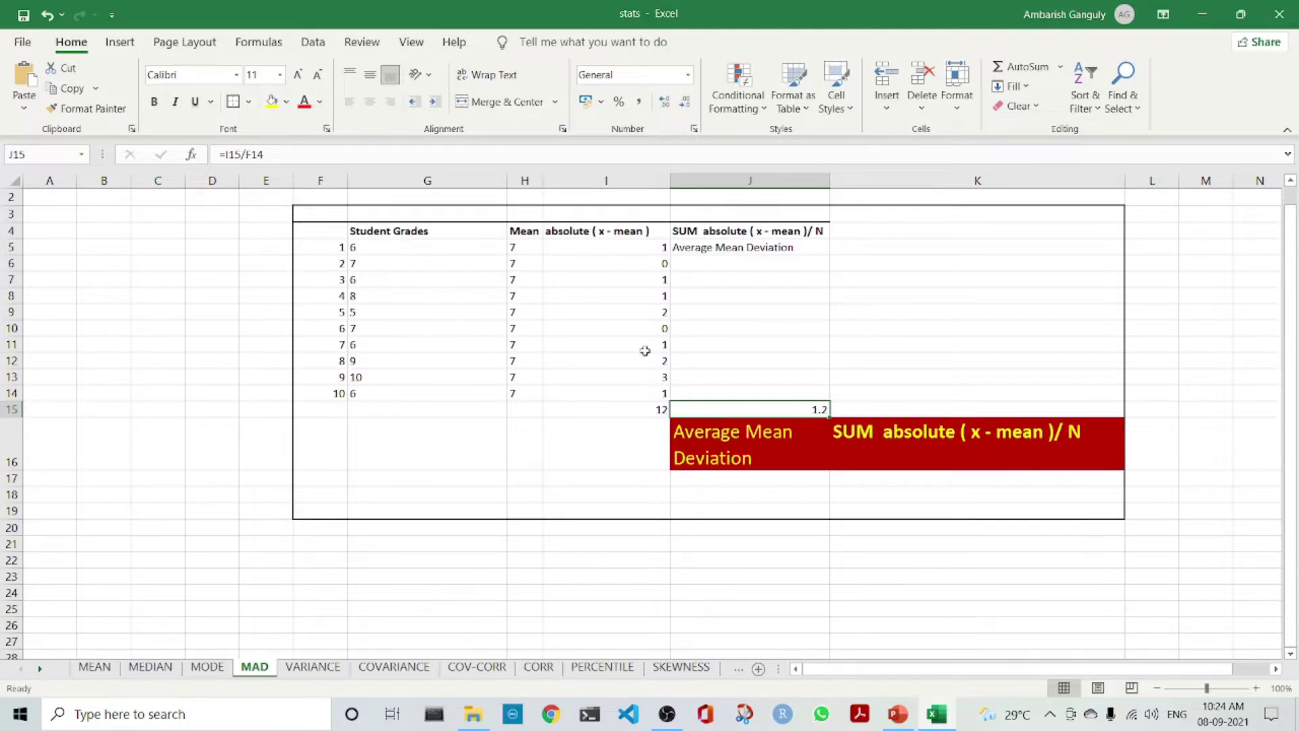
click(641, 248)
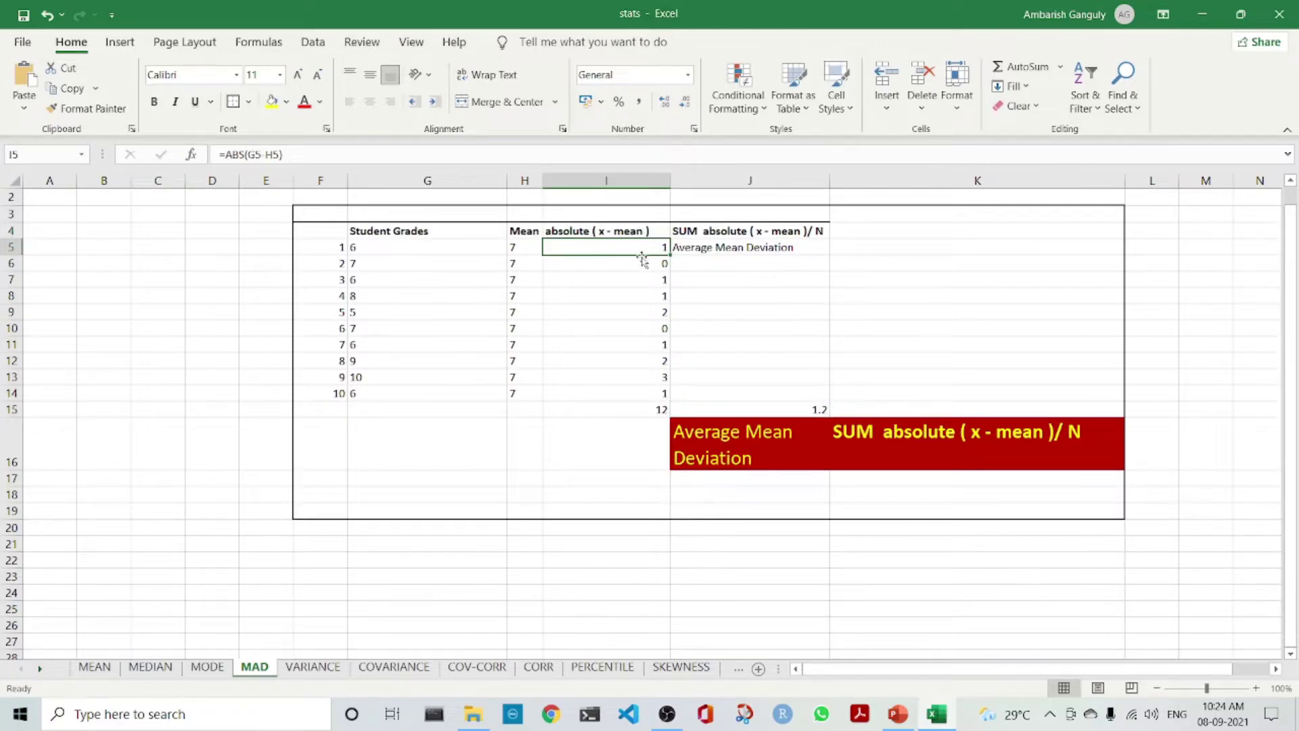
click(630, 412)
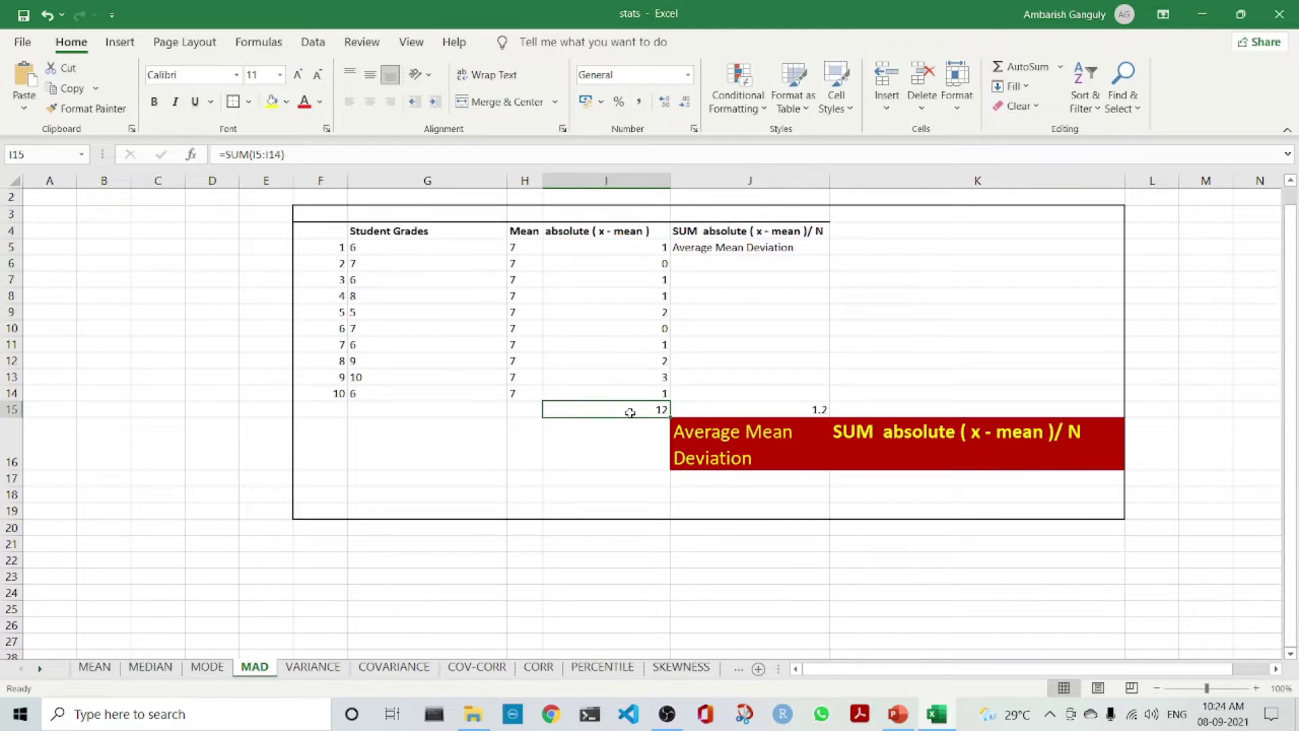
click(726, 406)
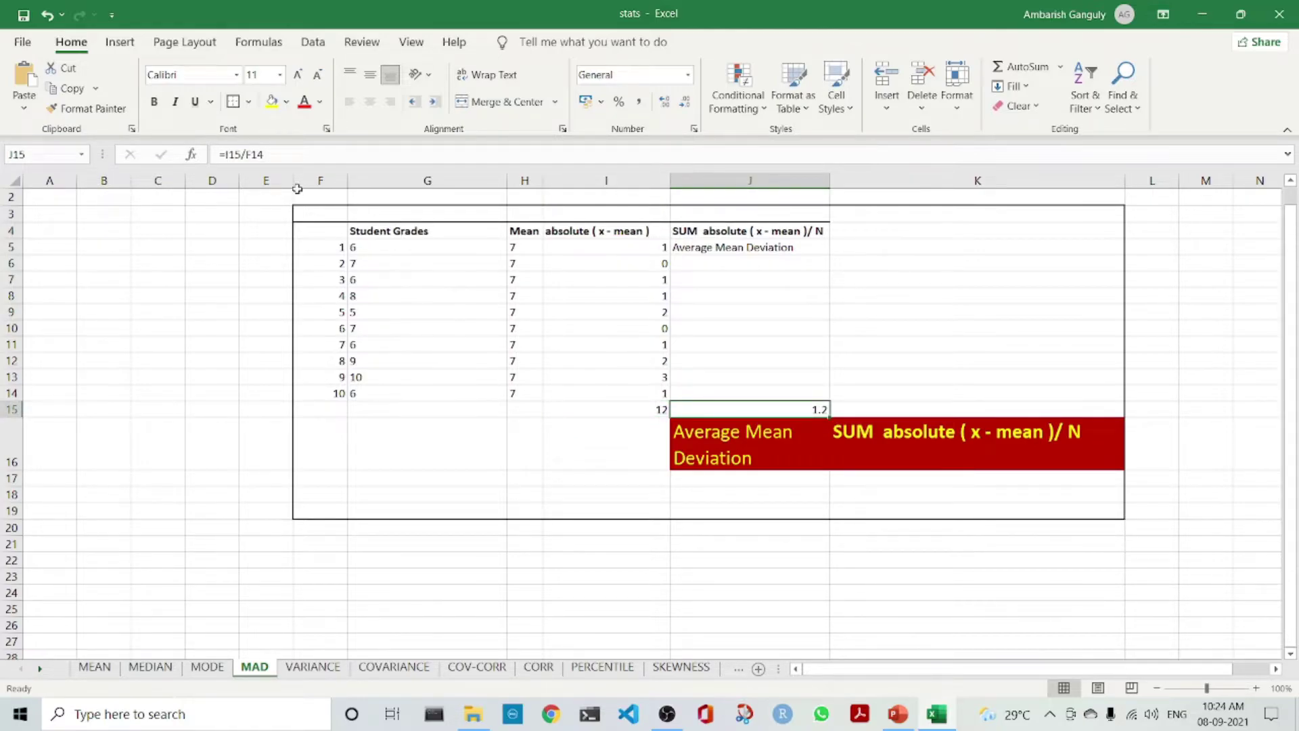
click(262, 156)
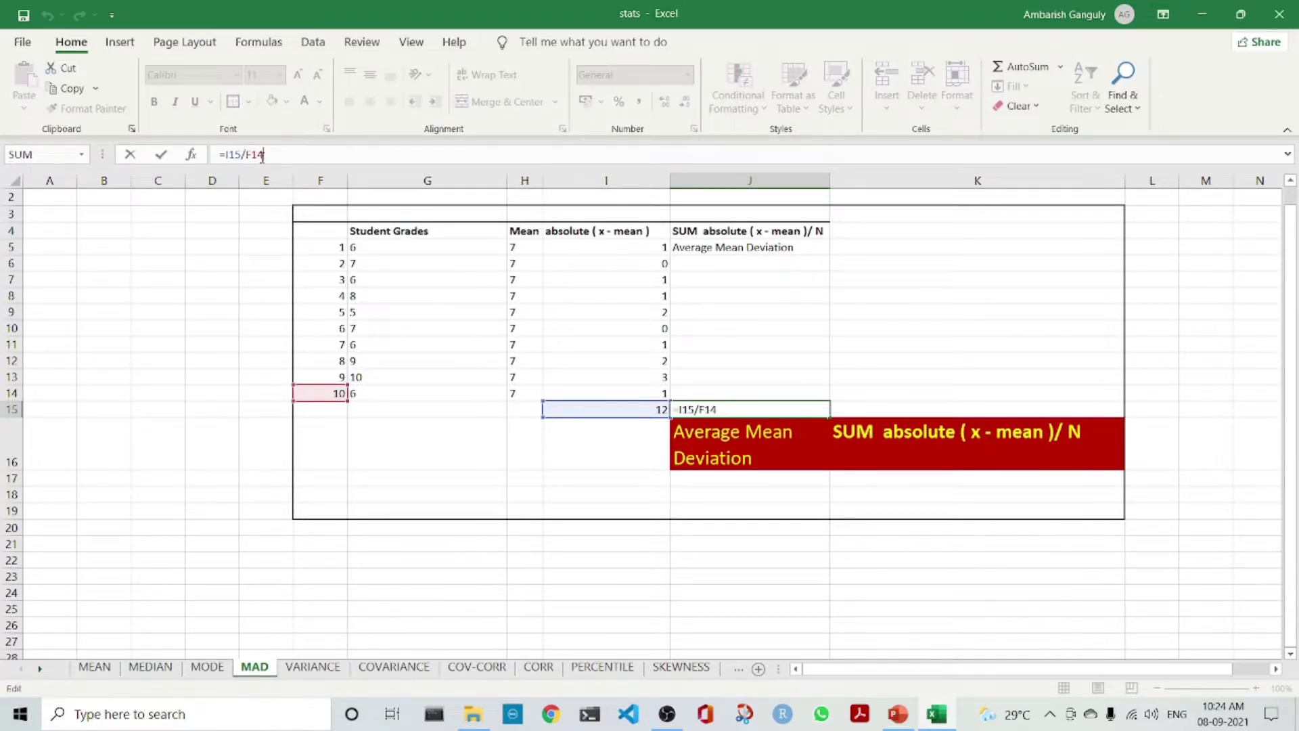
On the VARIANCE sheet, examine the grades, means, and the deviation and squared deviation formulas in E4 and F4
click(313, 668)
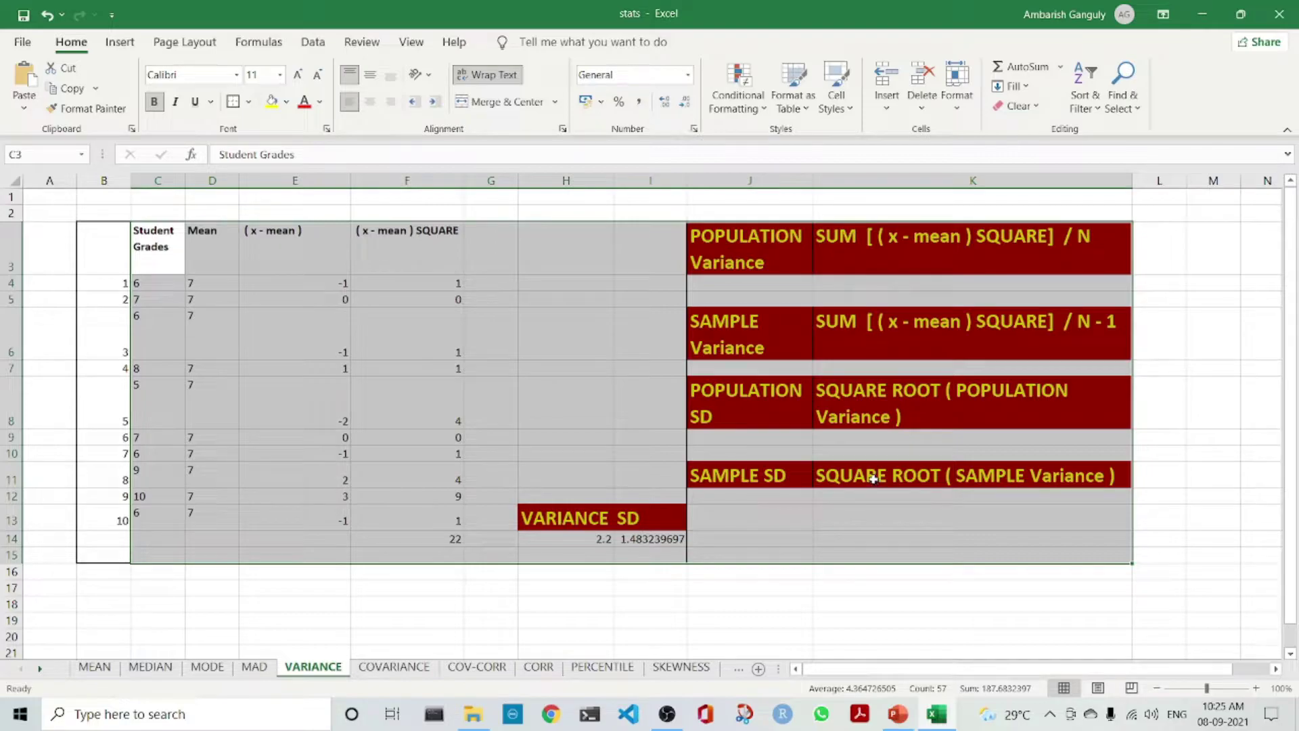
drag(162, 284, 135, 524)
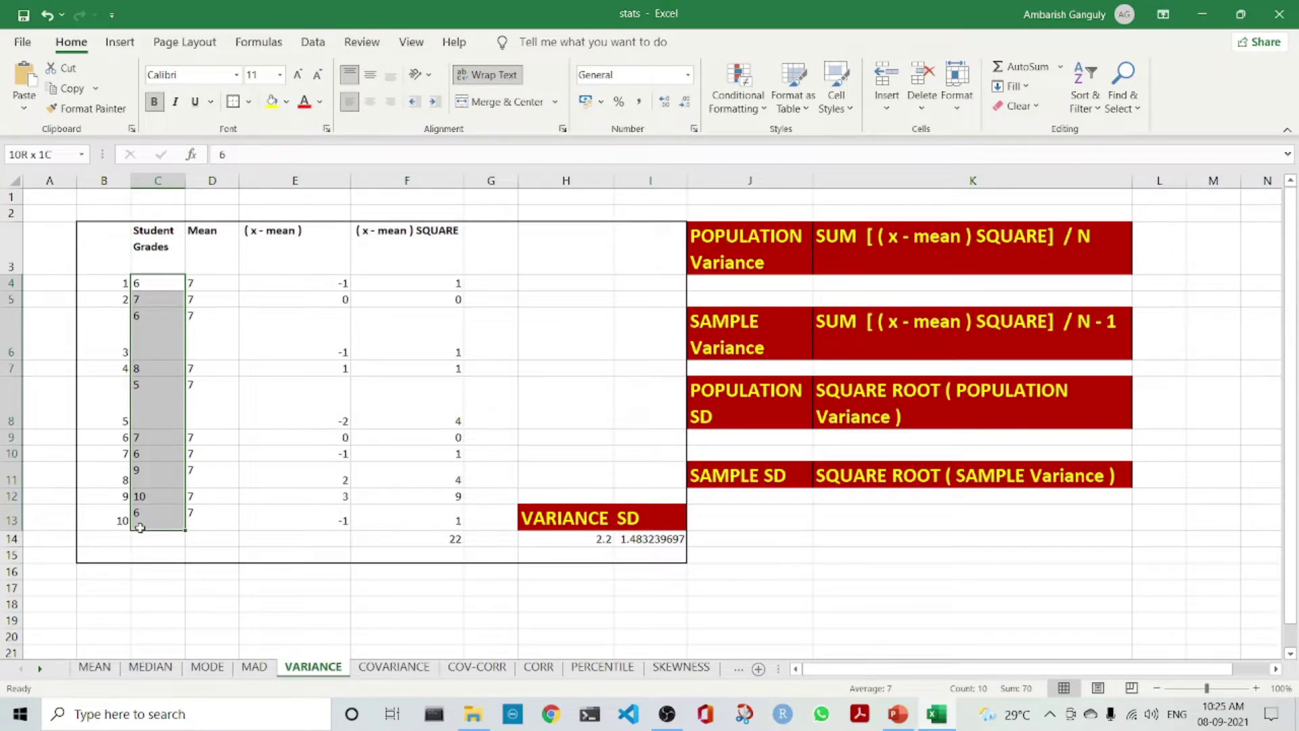
drag(218, 281, 215, 519)
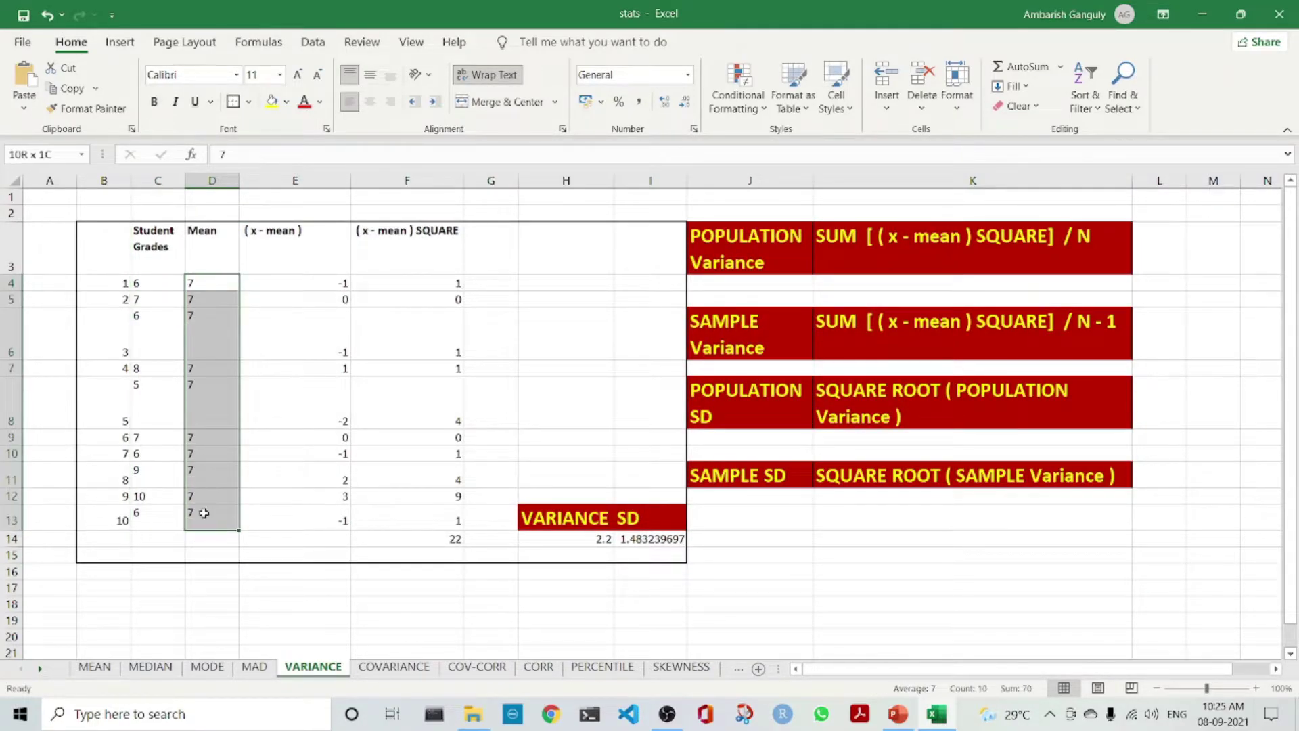
drag(301, 286, 313, 518)
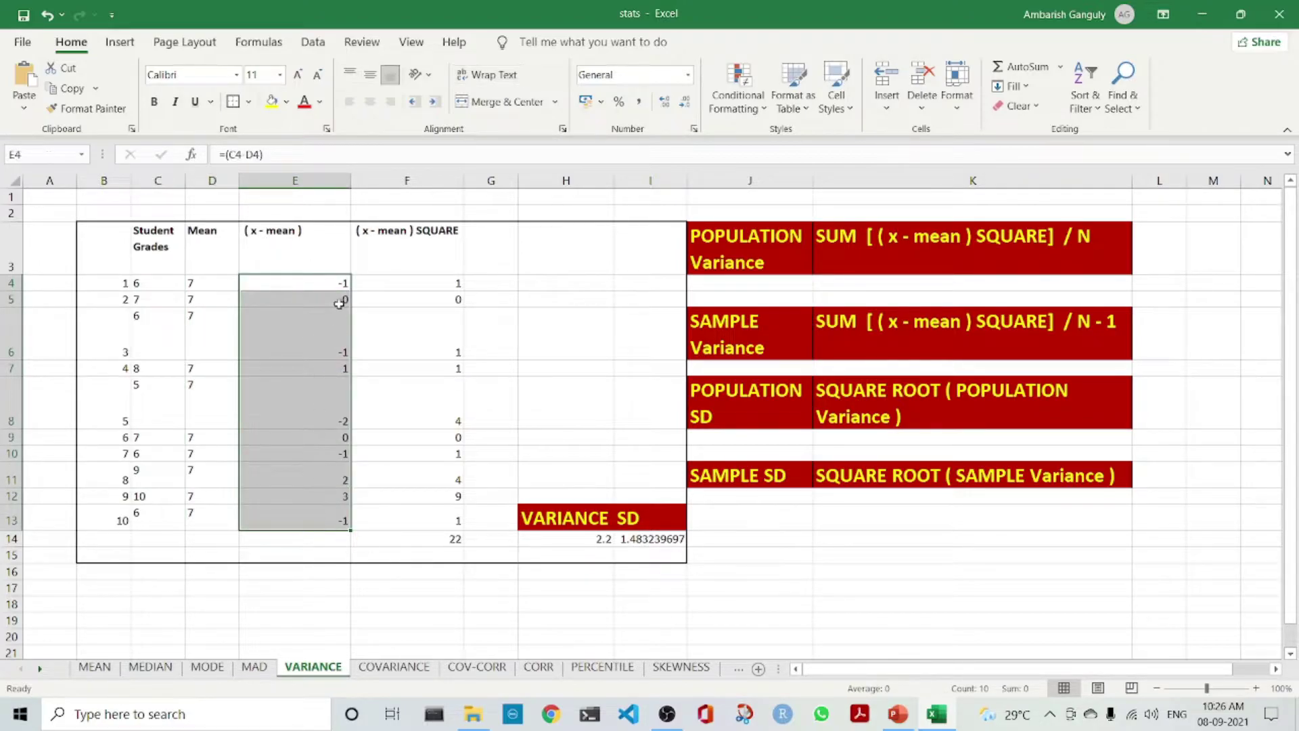
click(329, 281)
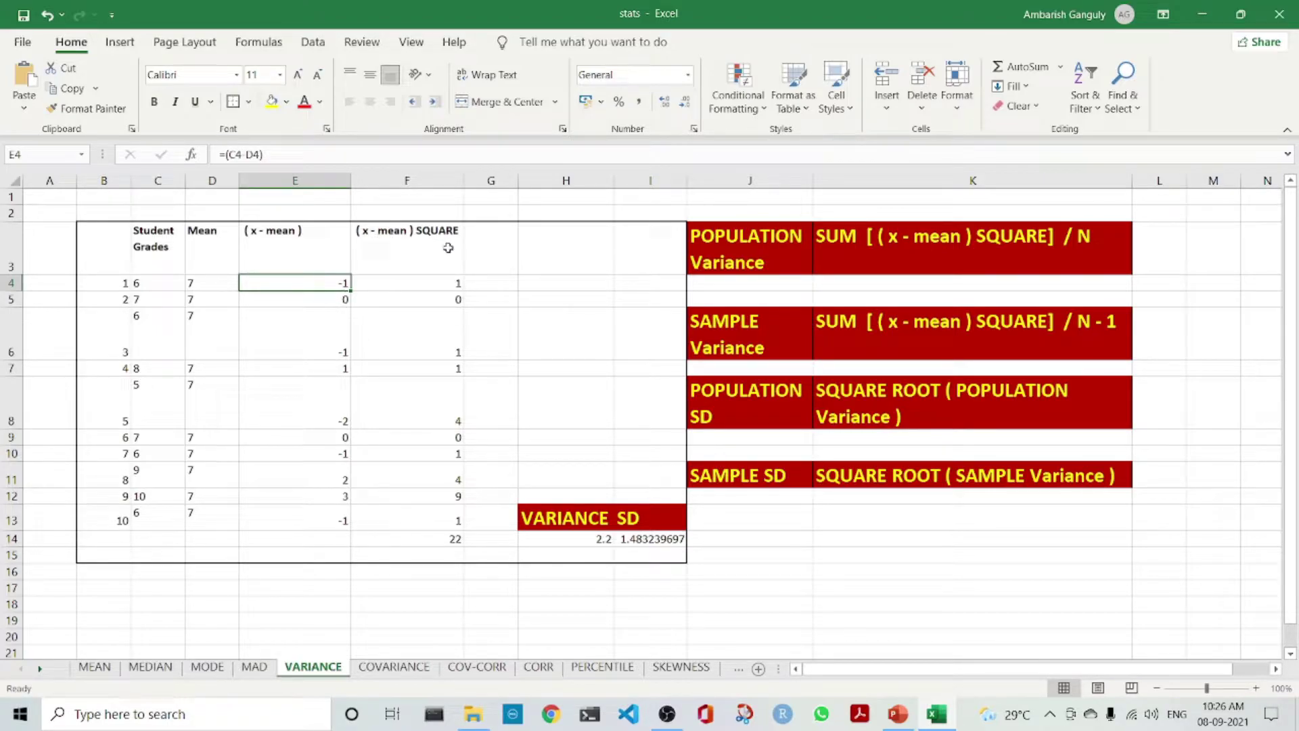
click(452, 283)
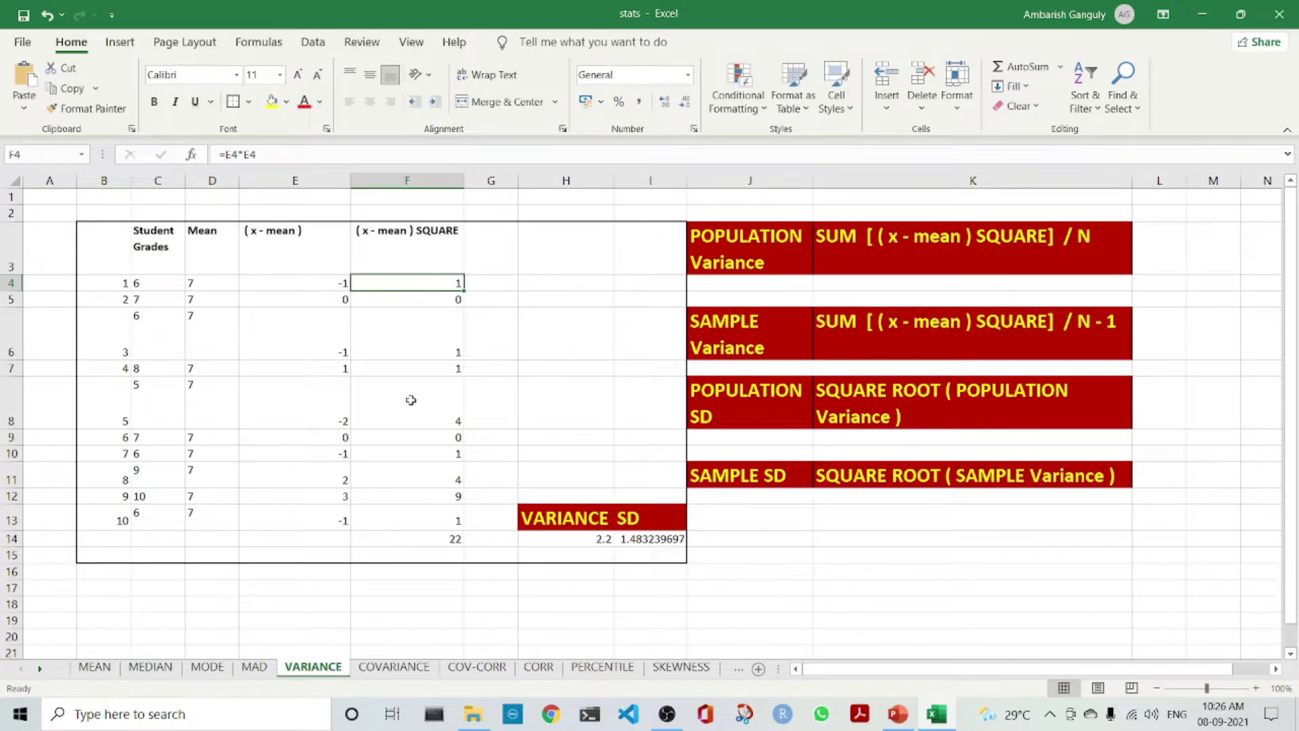
Review the squared deviations in F4:F13, their sum formula in F14 and the variance formula in H14
click(425, 539)
drag(426, 282, 427, 513)
click(435, 539)
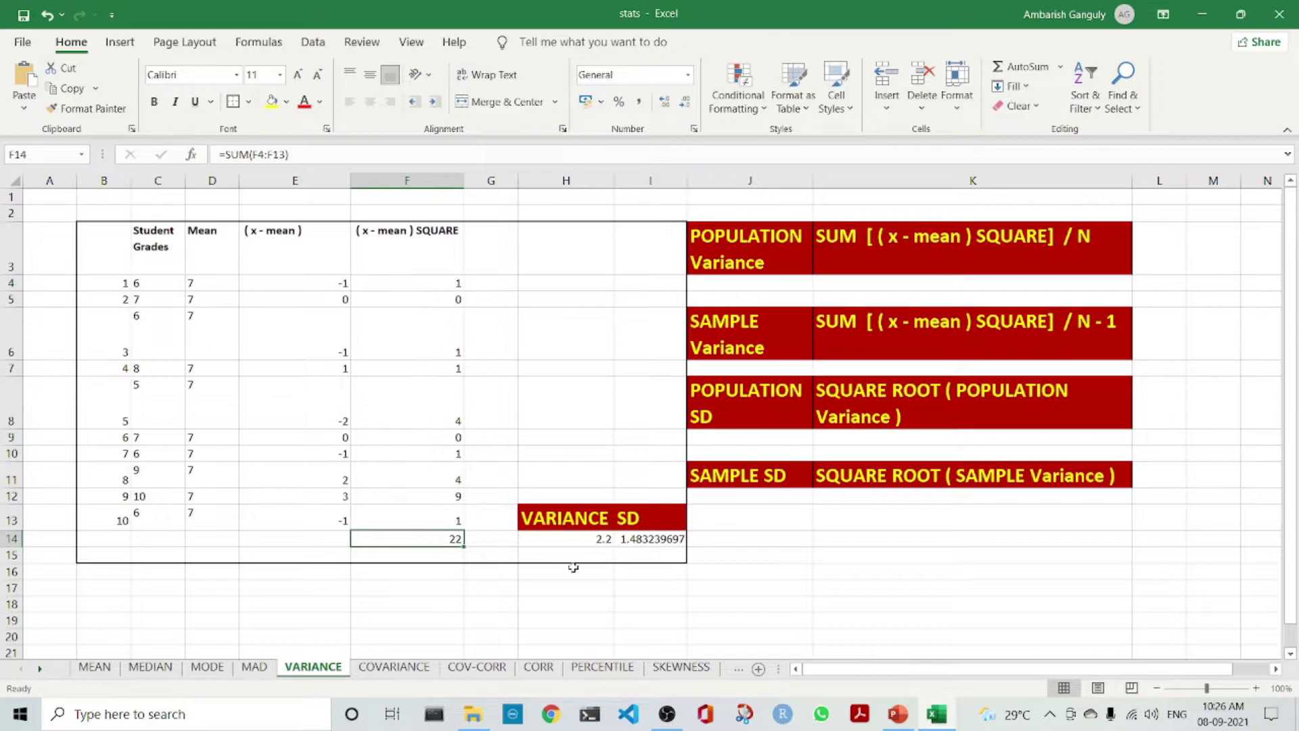
click(571, 536)
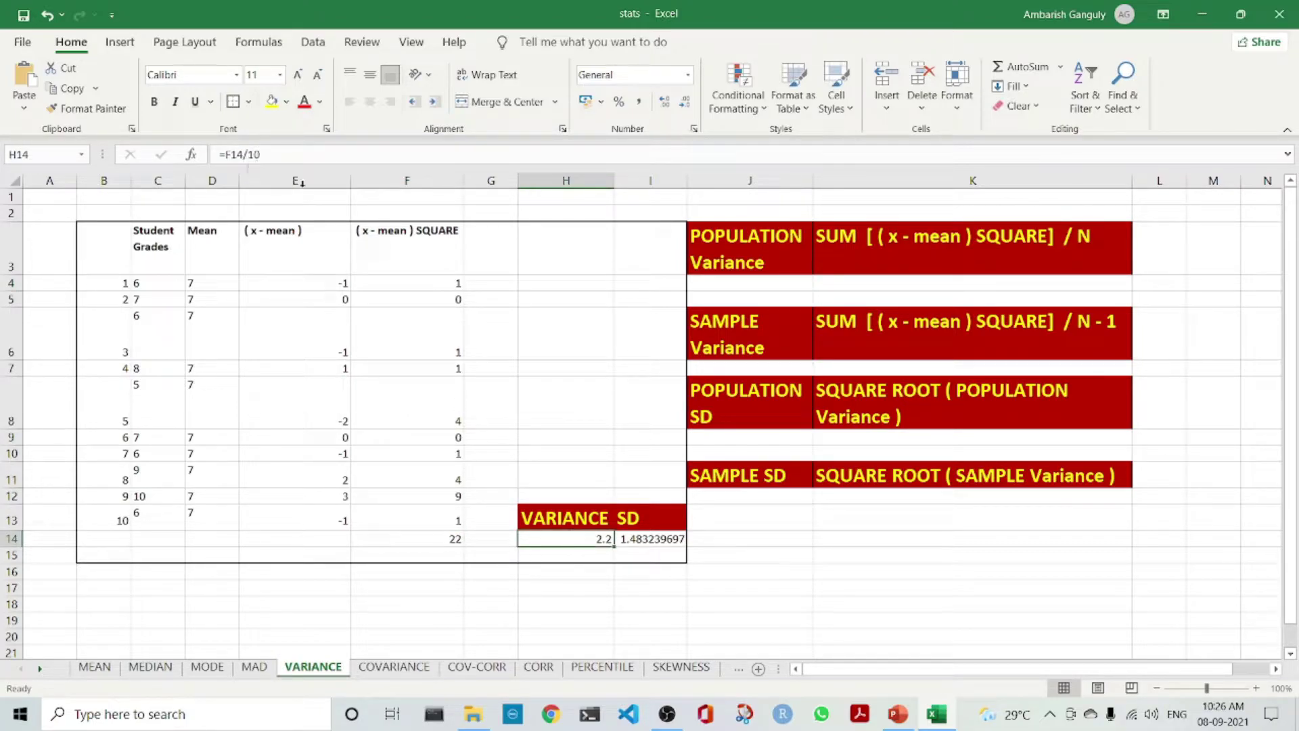
Check the standard deviation formula in I14 and read the covariance and Pearson correlation definitions on the COVARIANCE sheet
click(657, 545)
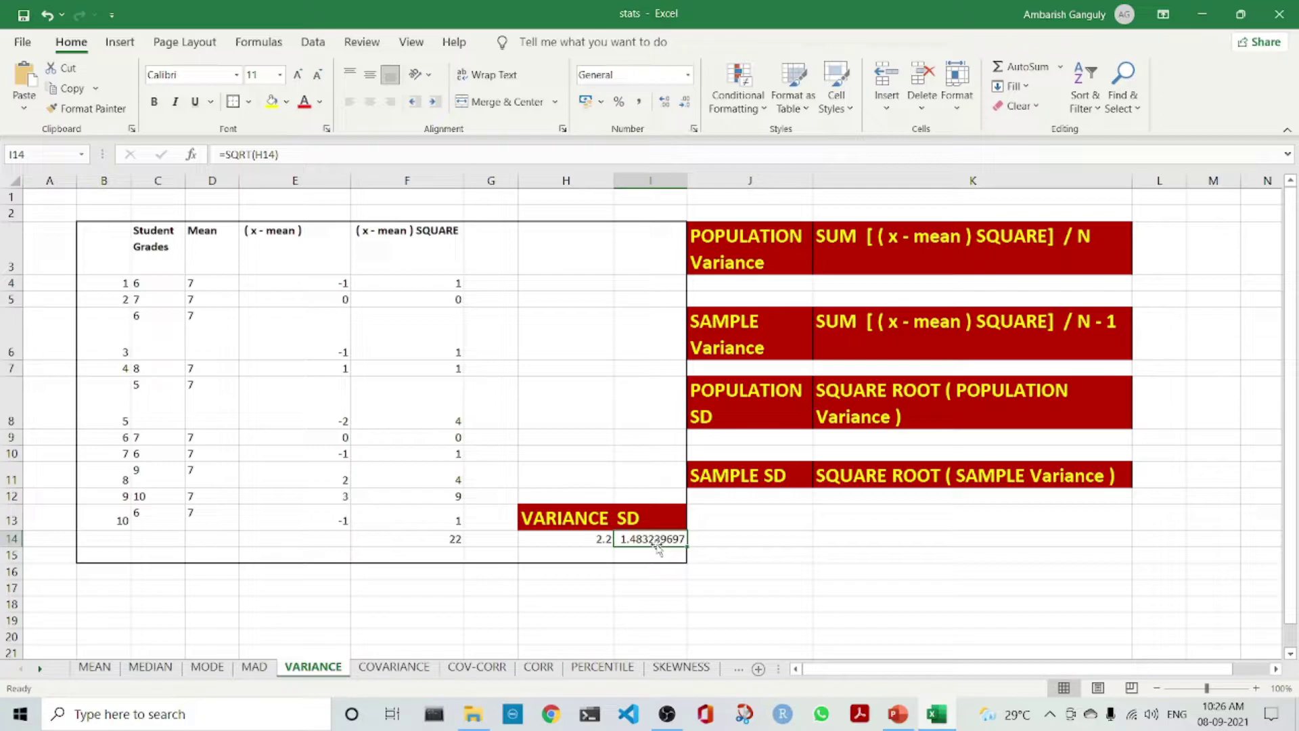
click(415, 668)
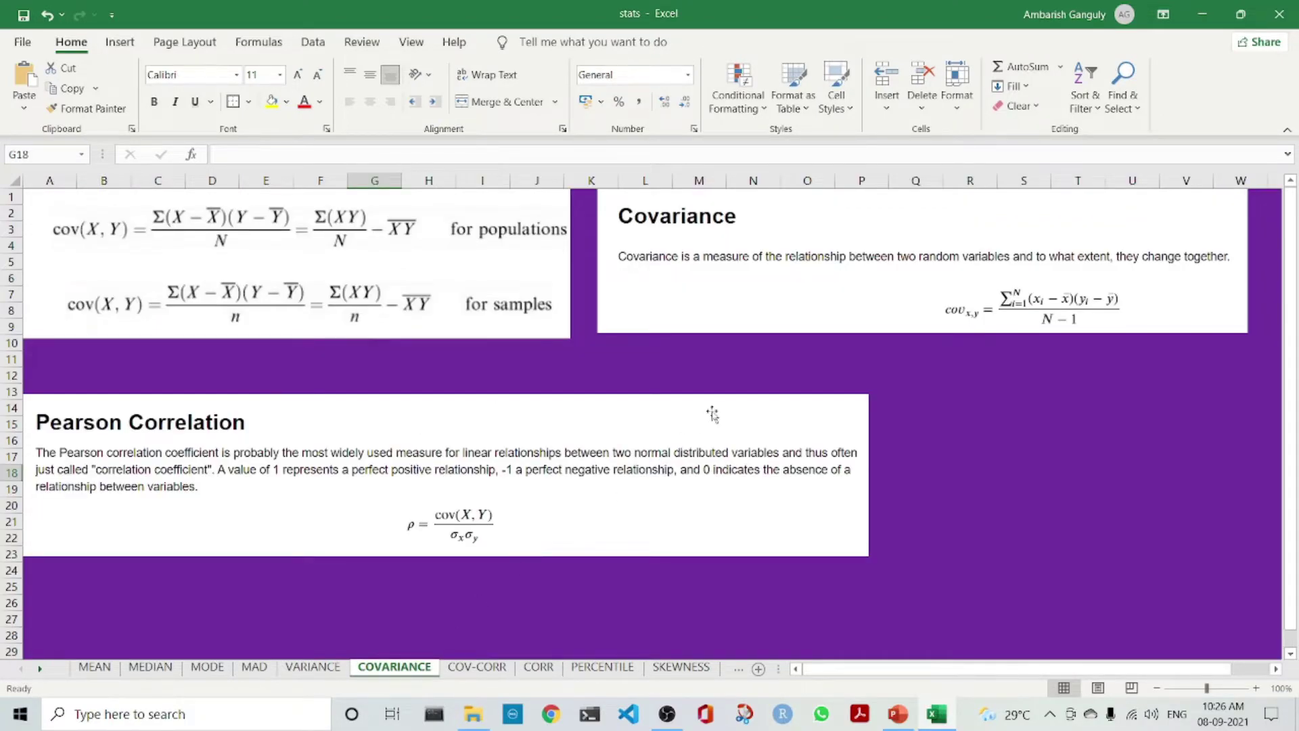
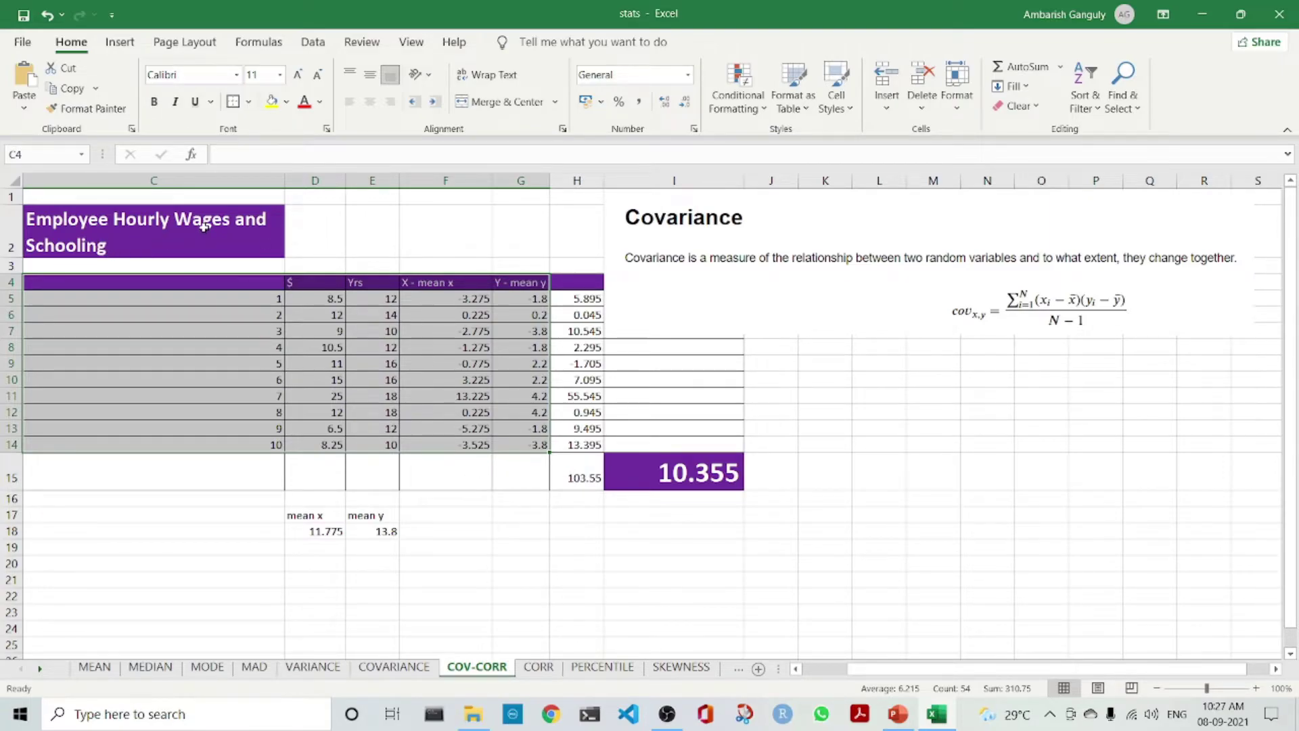
On the COV-CORR sheet, examine the hourly wages, schooling years, mean x formula in D18 and the deviation columns F and G
drag(327, 301, 328, 445)
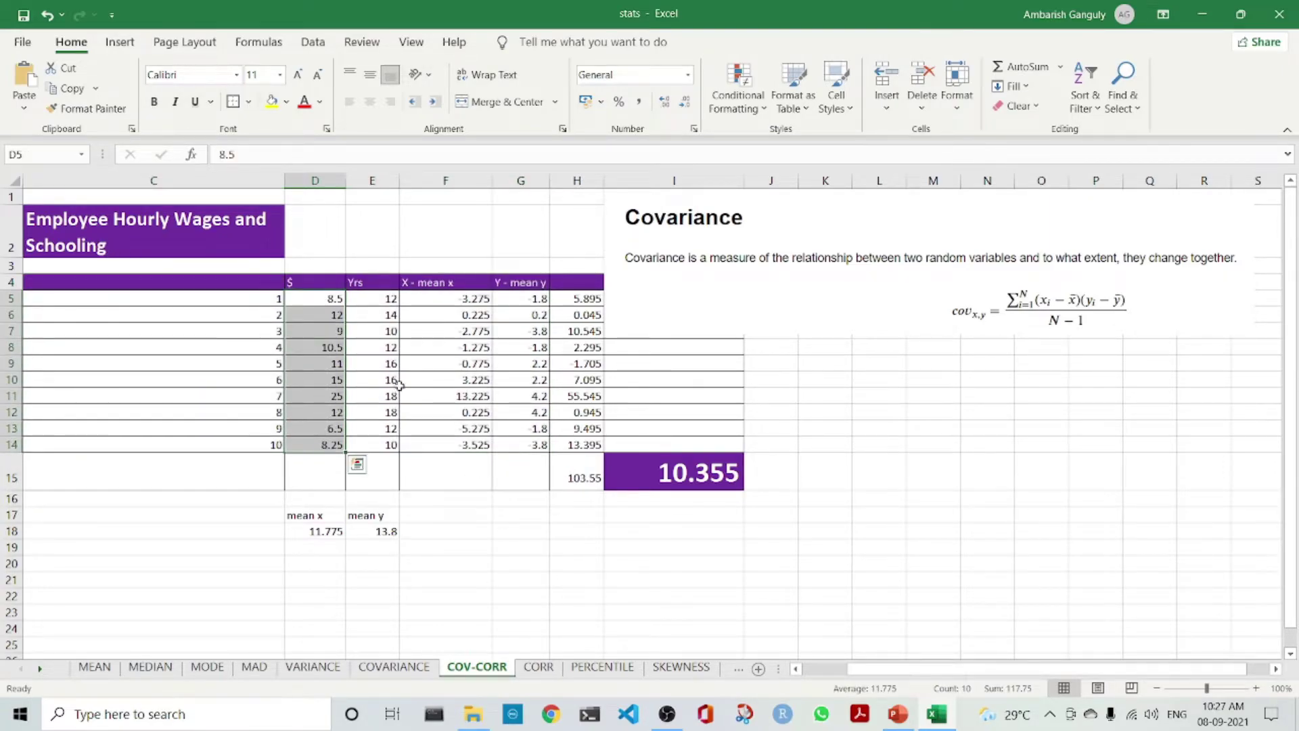
drag(377, 299, 391, 450)
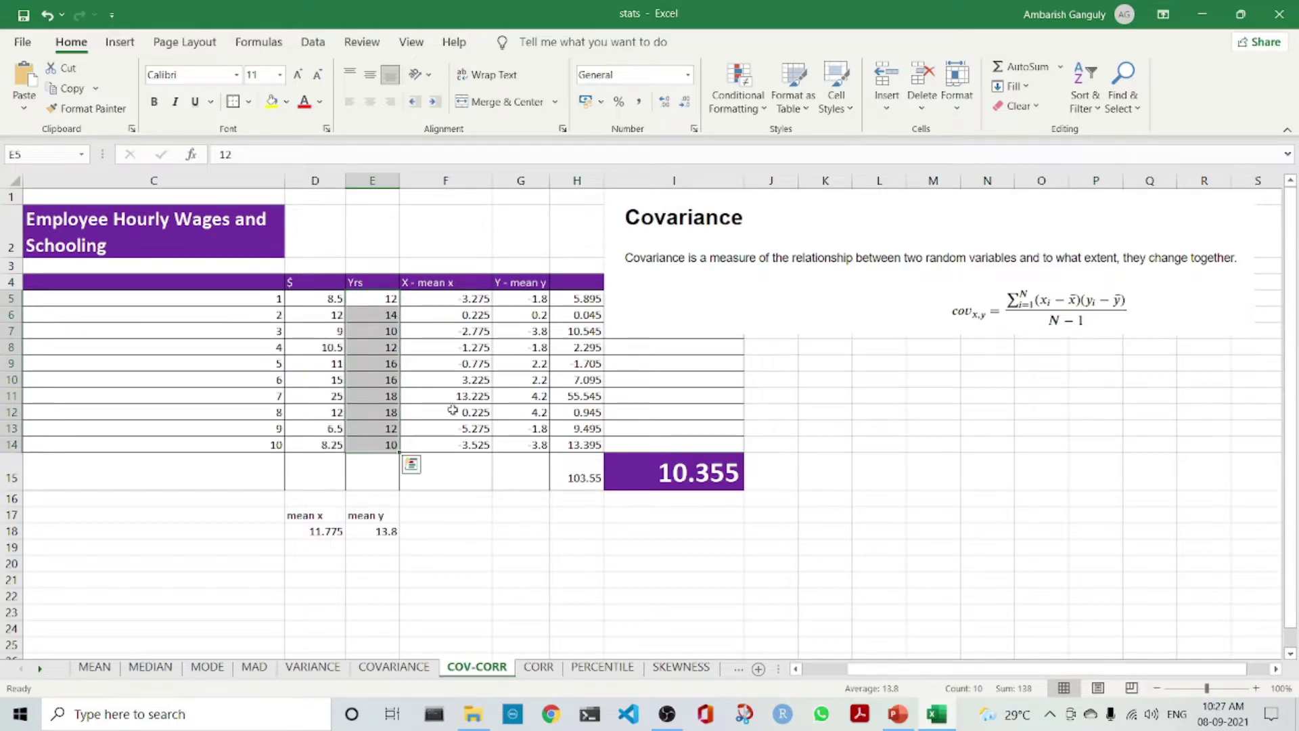
click(456, 298)
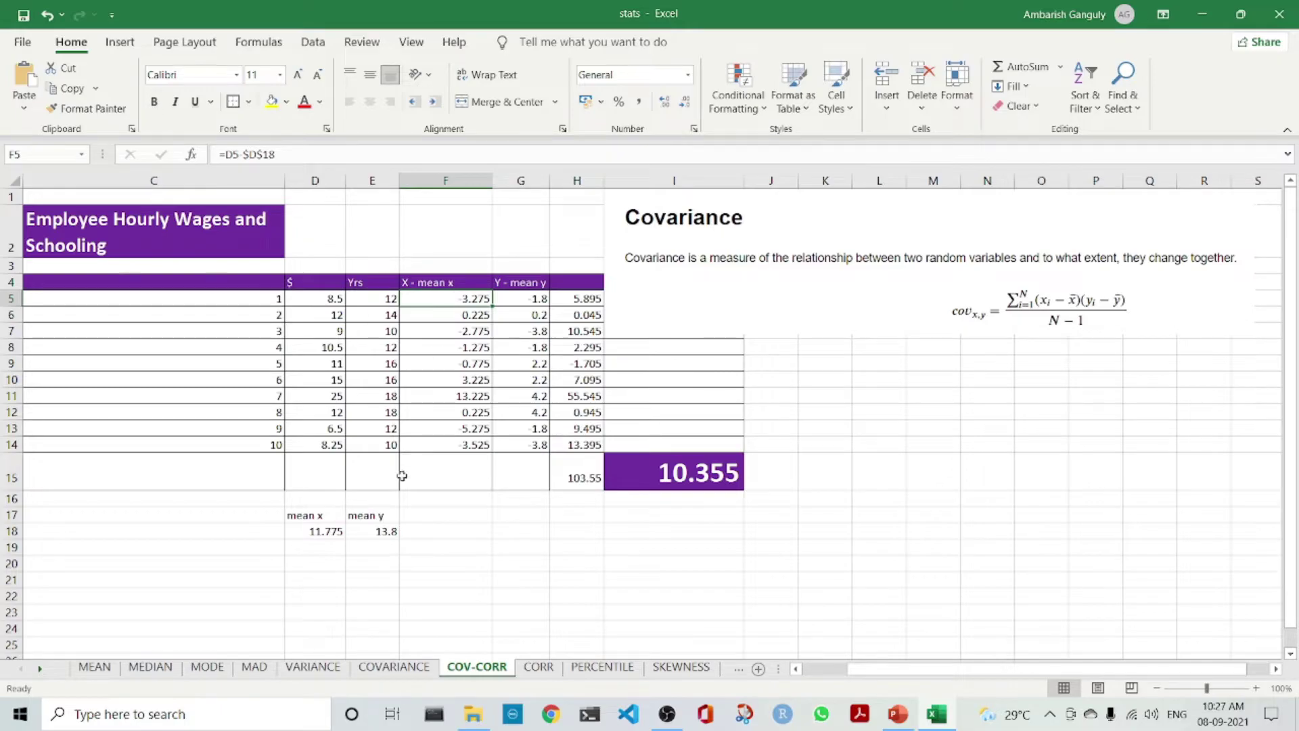
click(310, 532)
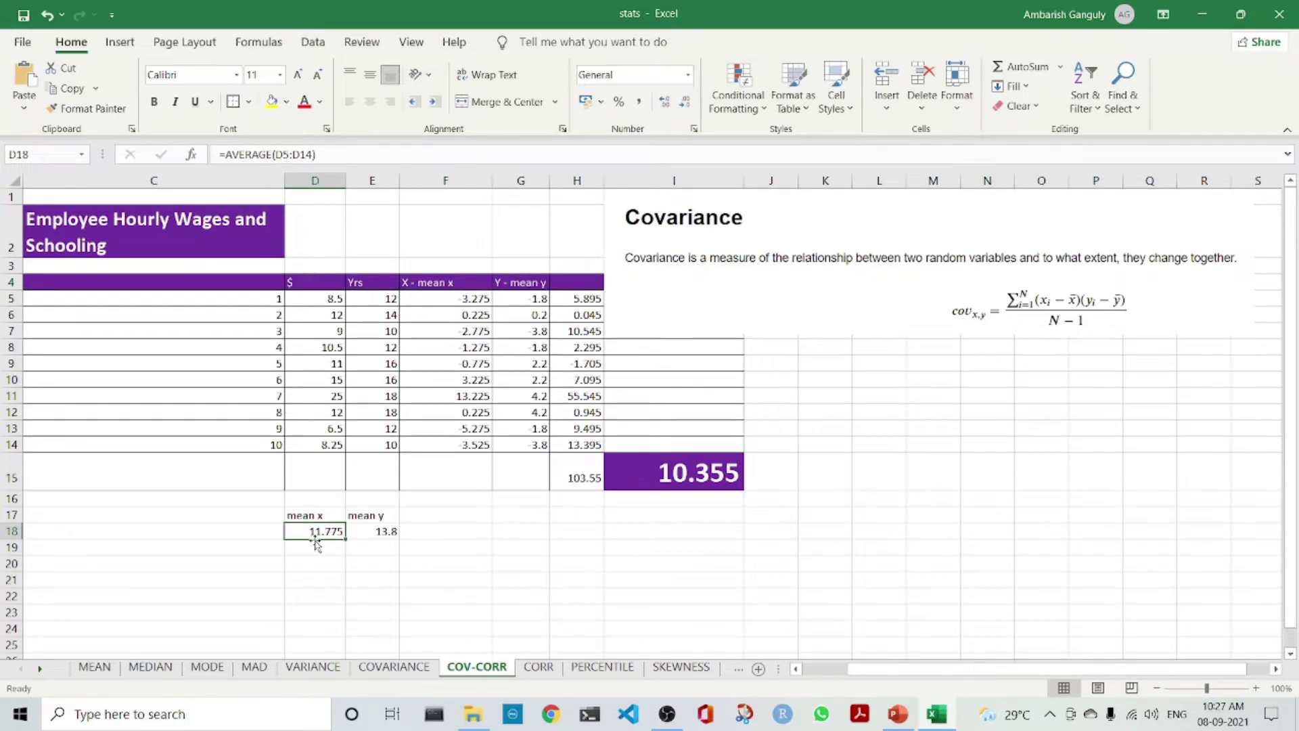
drag(463, 298, 469, 444)
drag(527, 299, 534, 447)
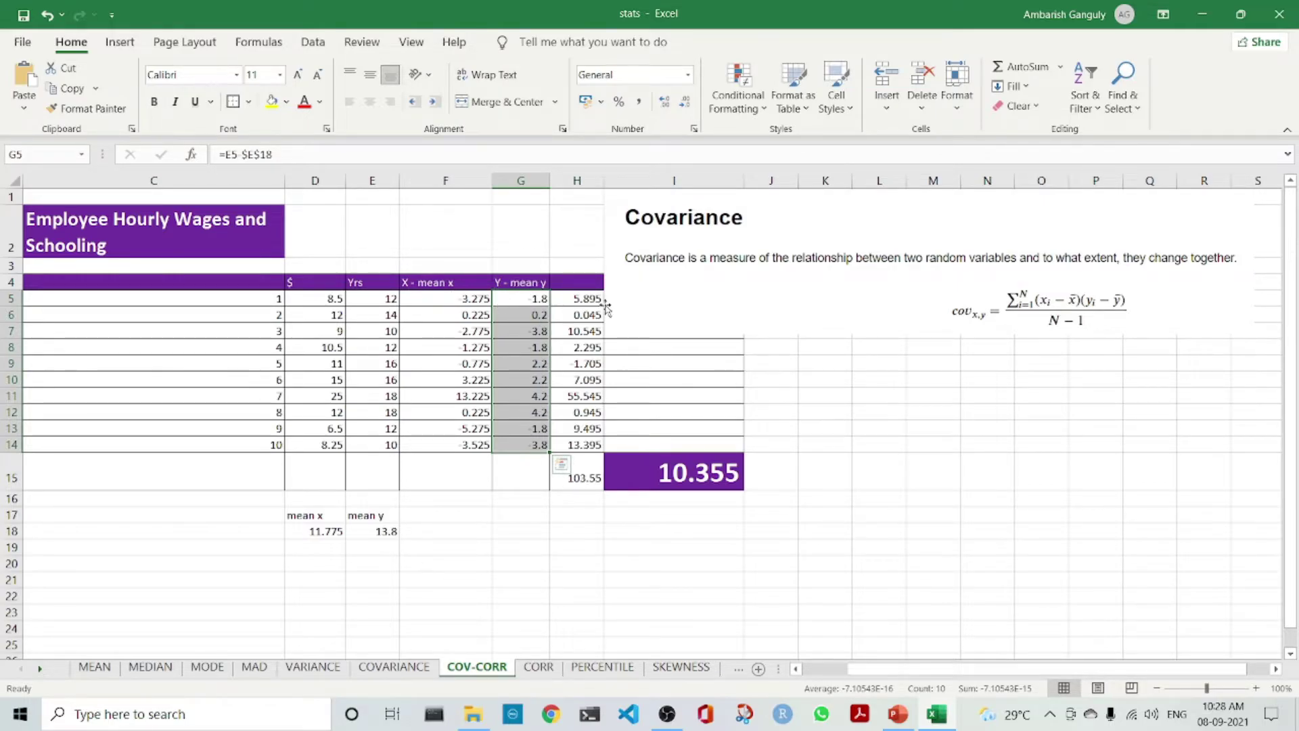
Trace the covariance from the deviation product in H5 through the sum in H15 to the division formula in I15
click(578, 296)
click(465, 298)
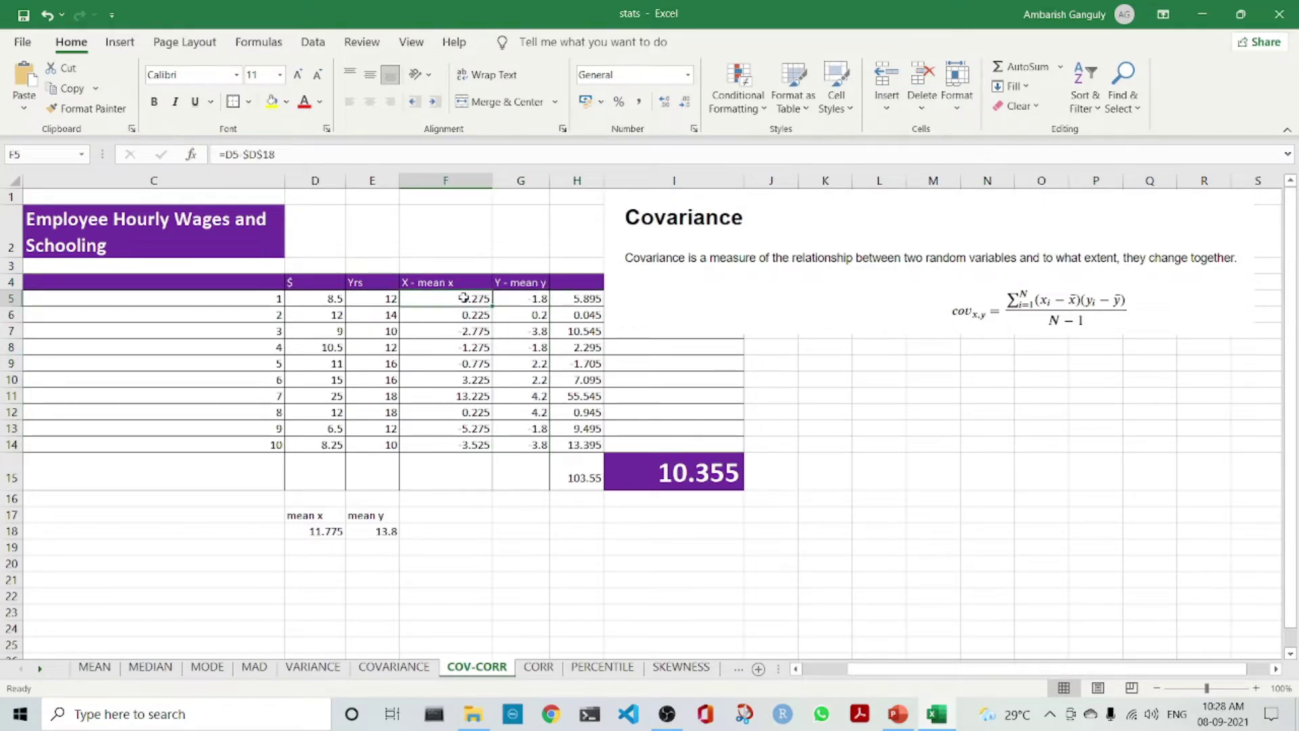
click(546, 298)
click(570, 298)
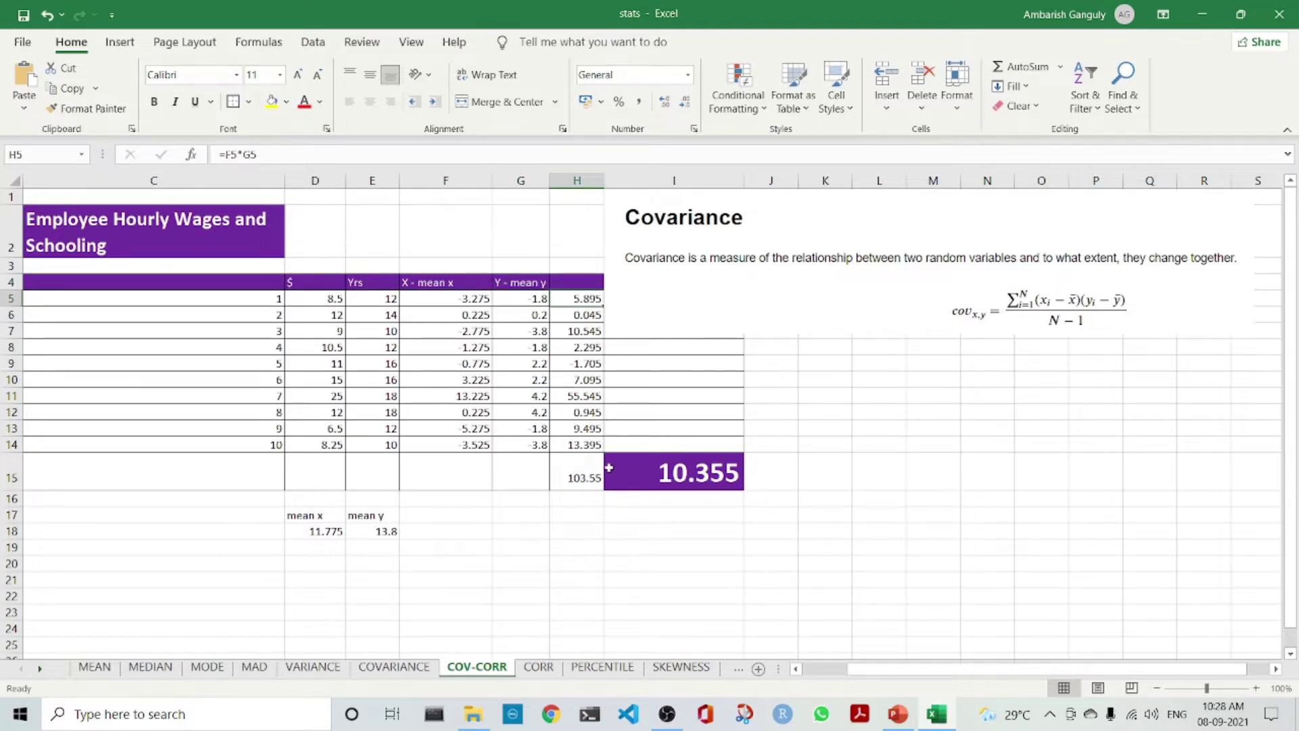
click(587, 479)
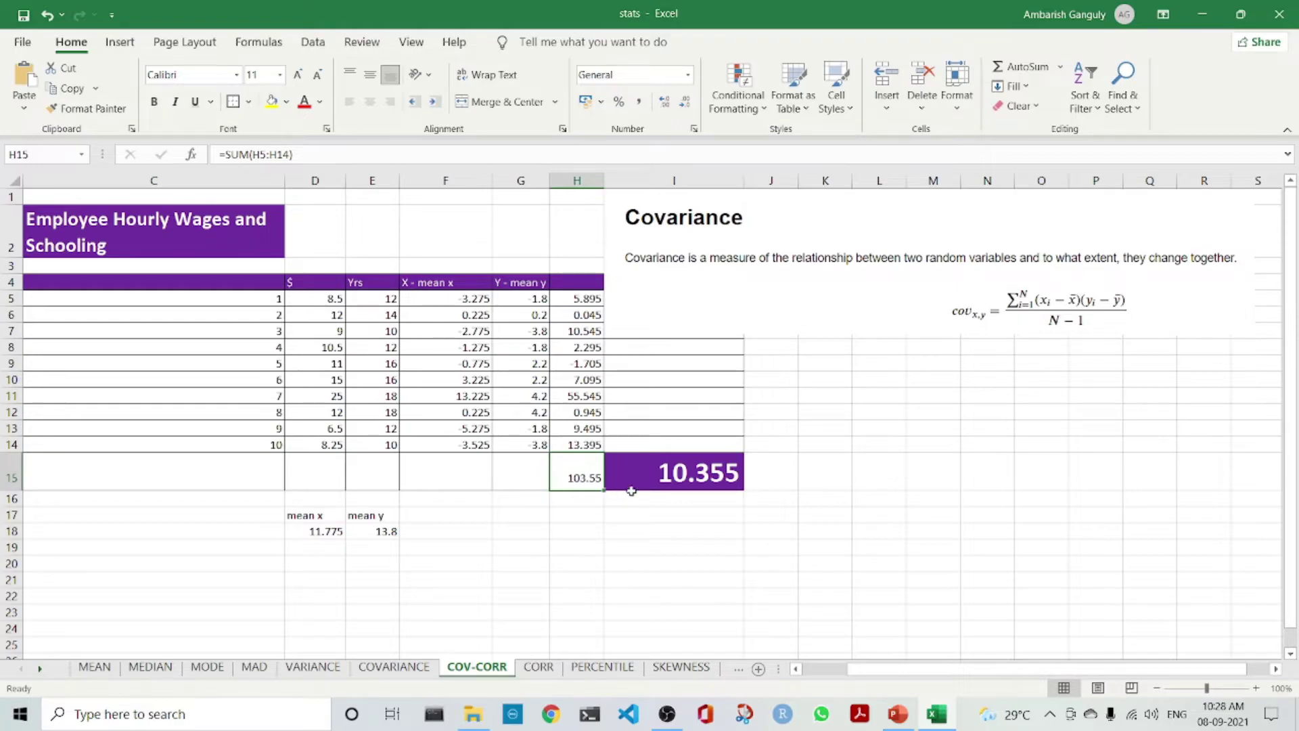
click(685, 474)
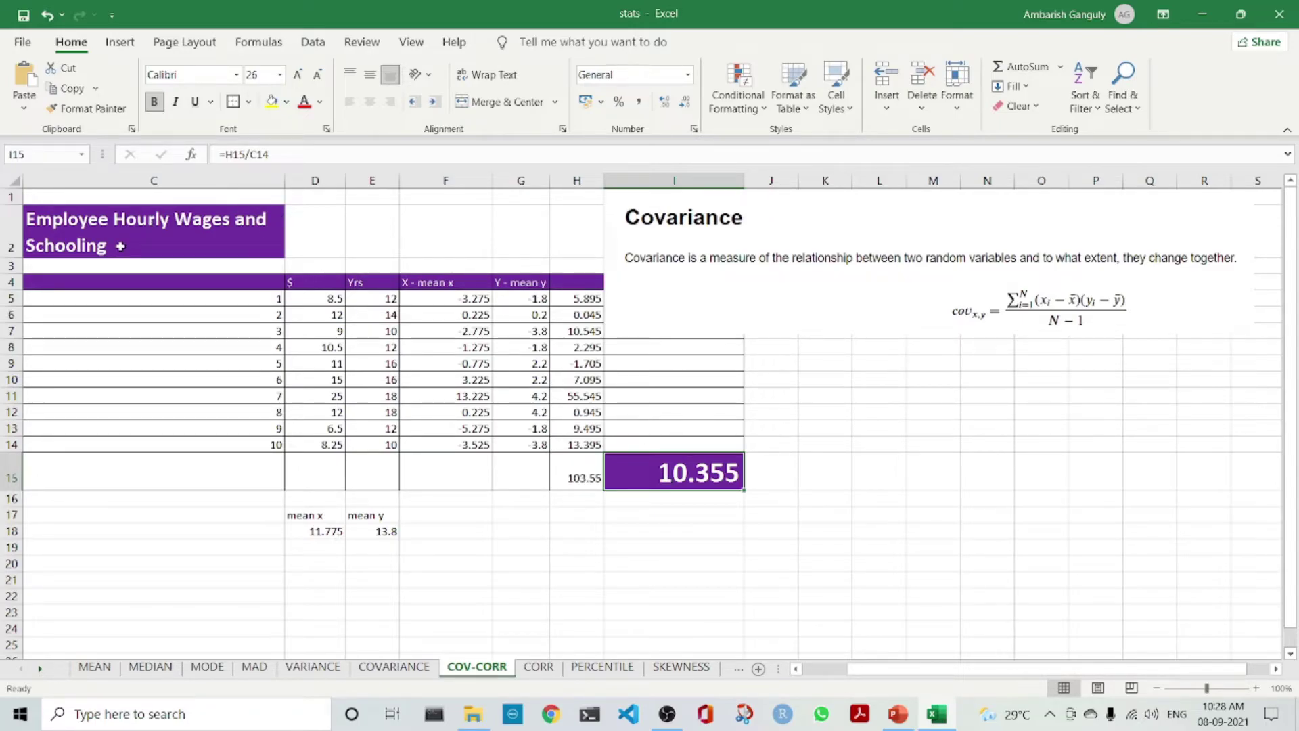
Review the Pearson correlation formula on the COVARIANCE sheet and return to the CORR sheet
click(538, 668)
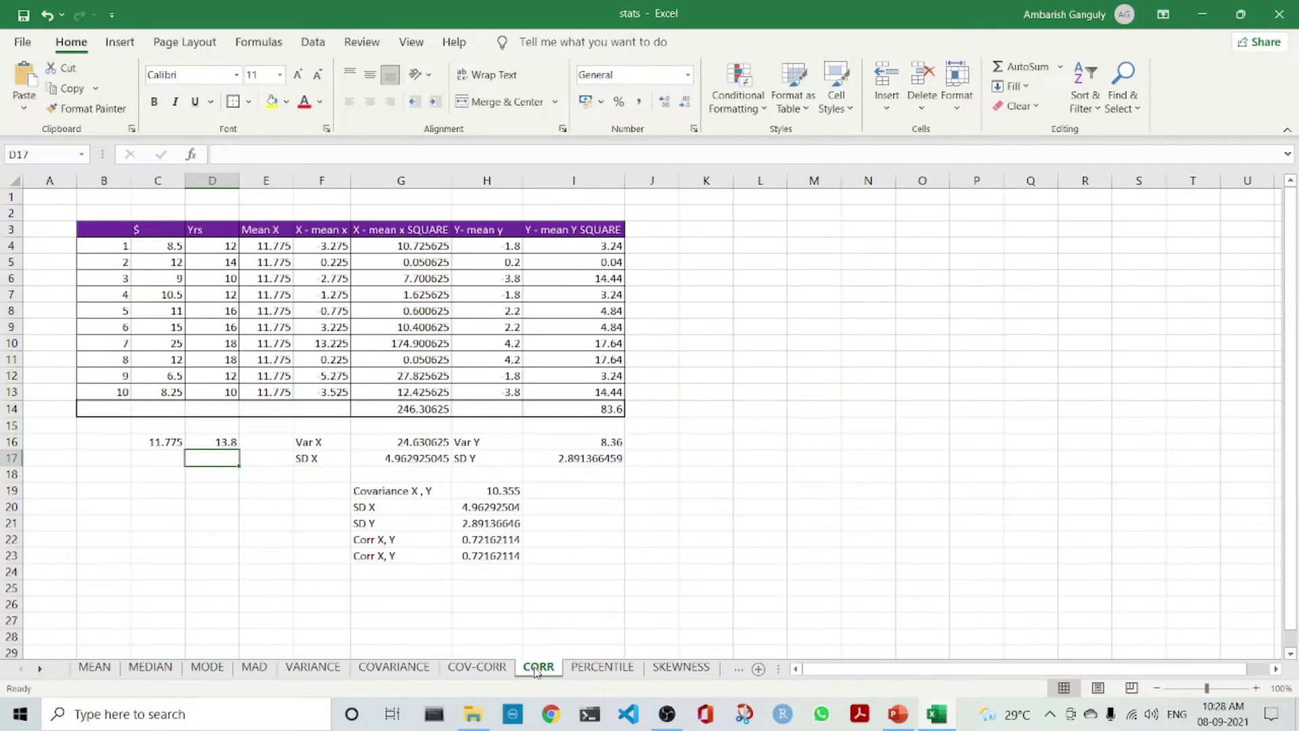
click(479, 667)
click(416, 667)
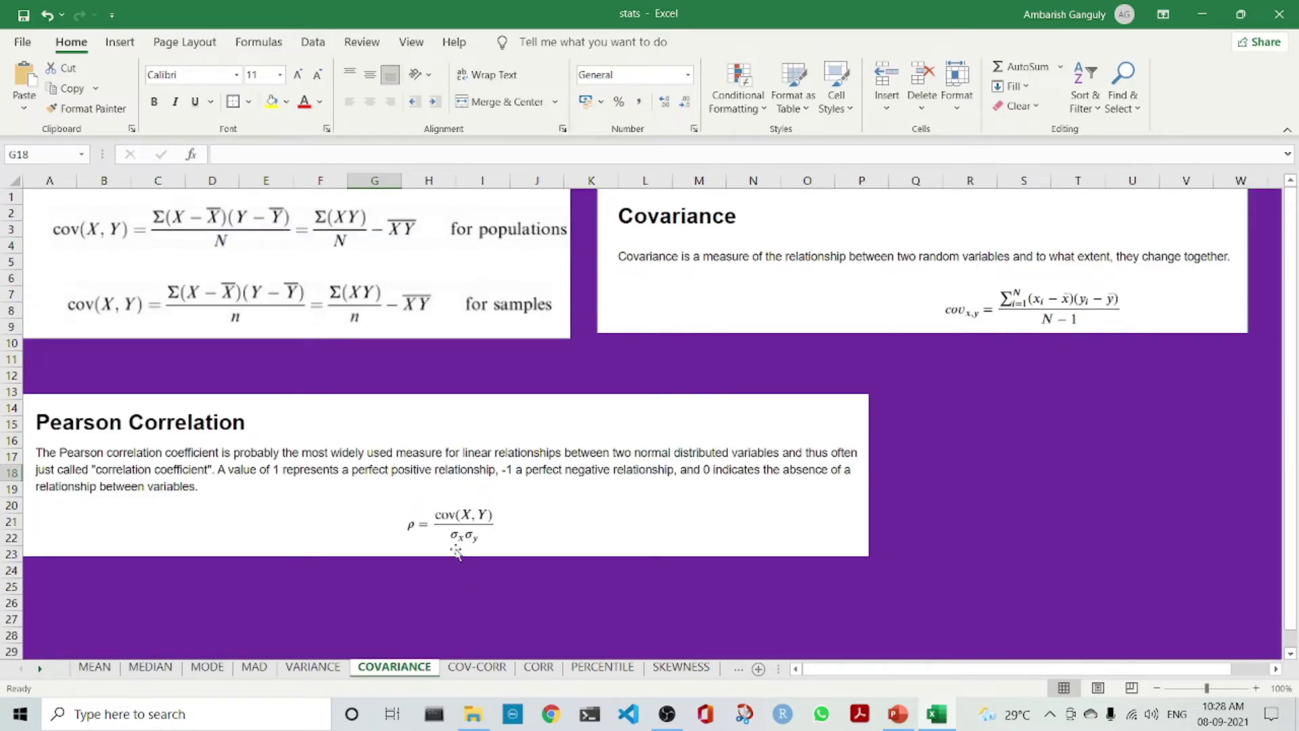
click(485, 669)
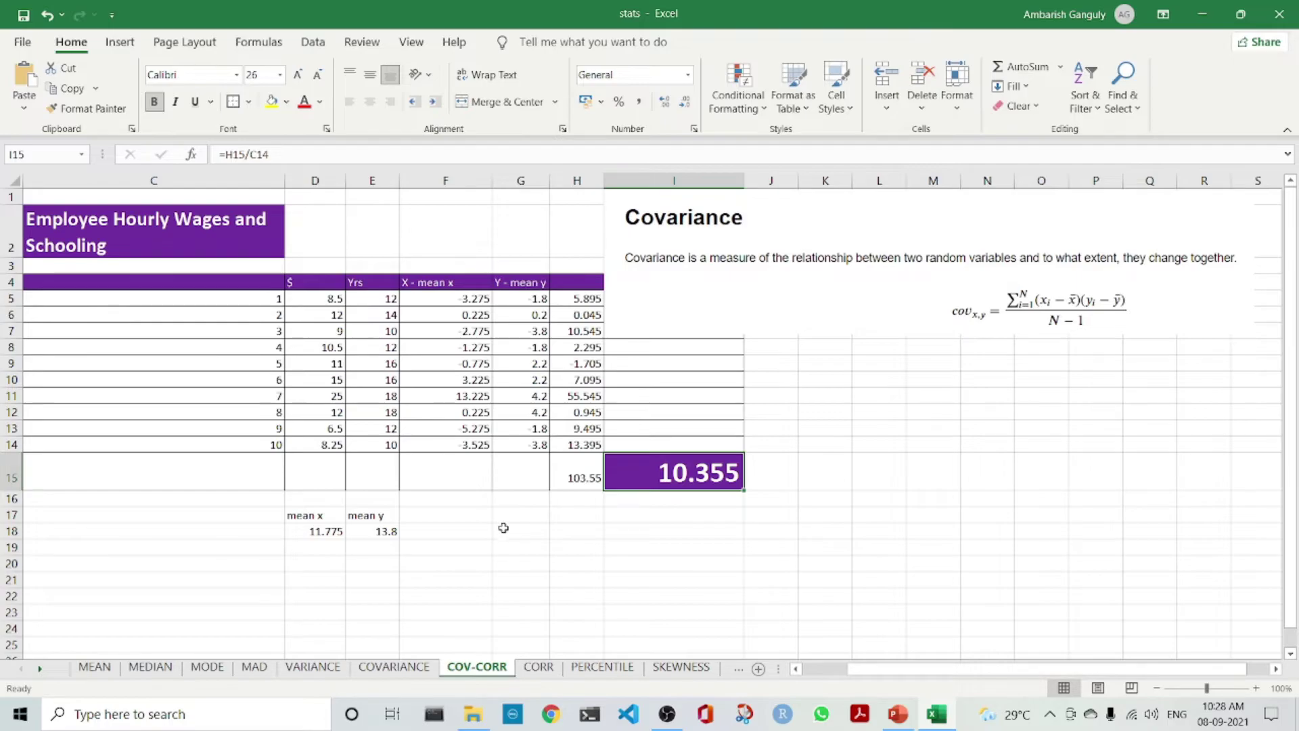
click(539, 667)
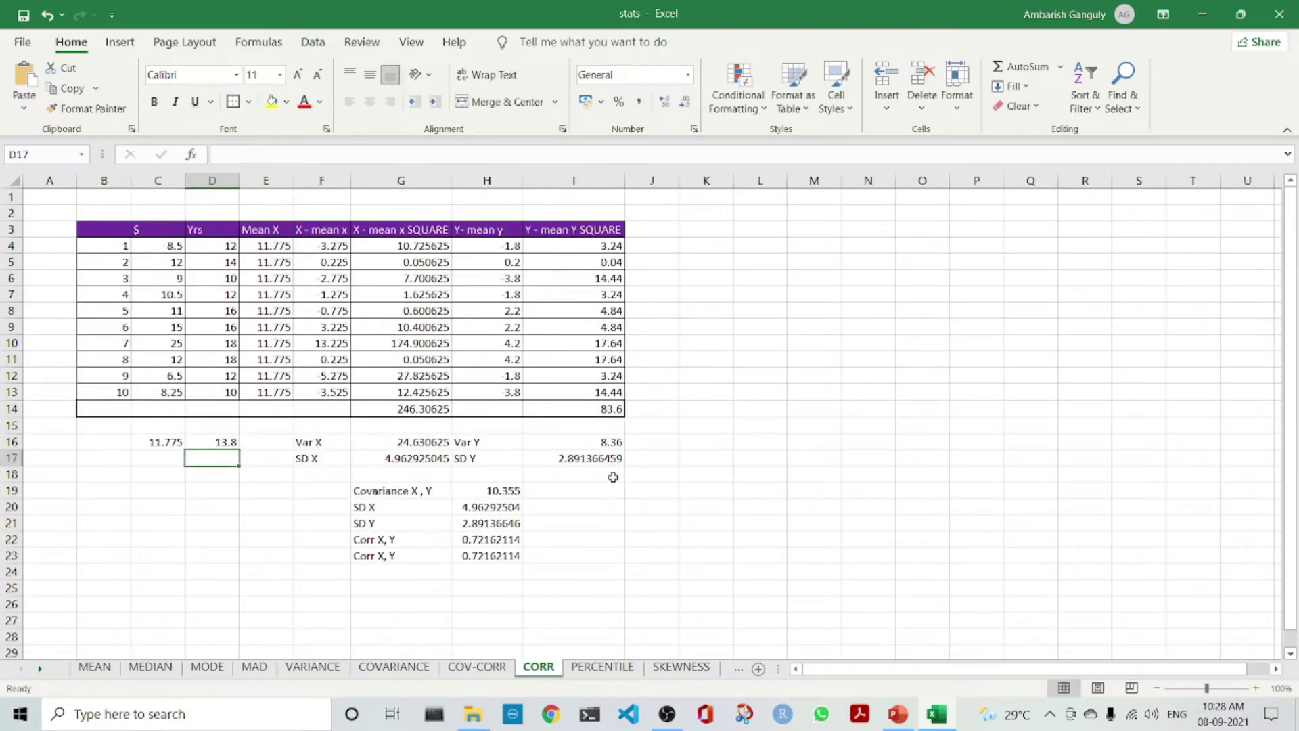
Trace SD X on the CORR sheet from the wages, mean and squared deviations through G14 and G16 to the square root in G17
click(326, 459)
click(508, 460)
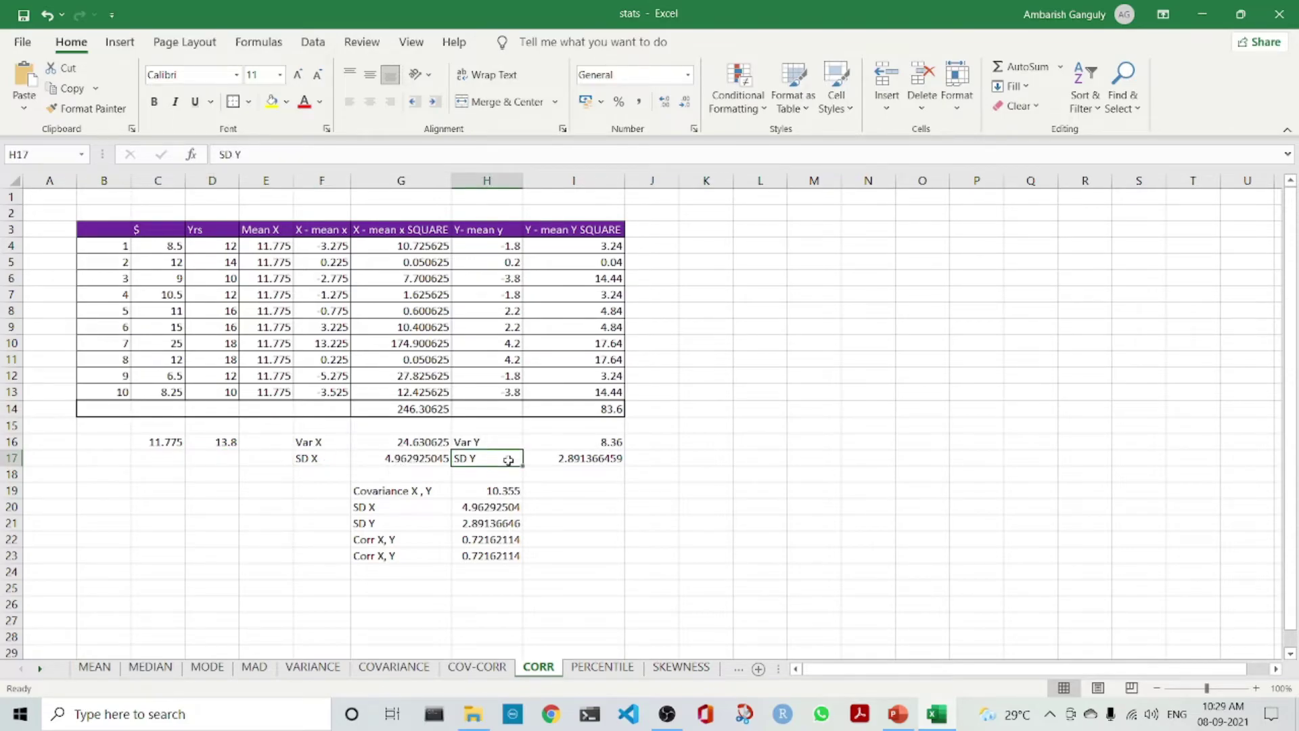
drag(160, 248, 175, 393)
click(278, 246)
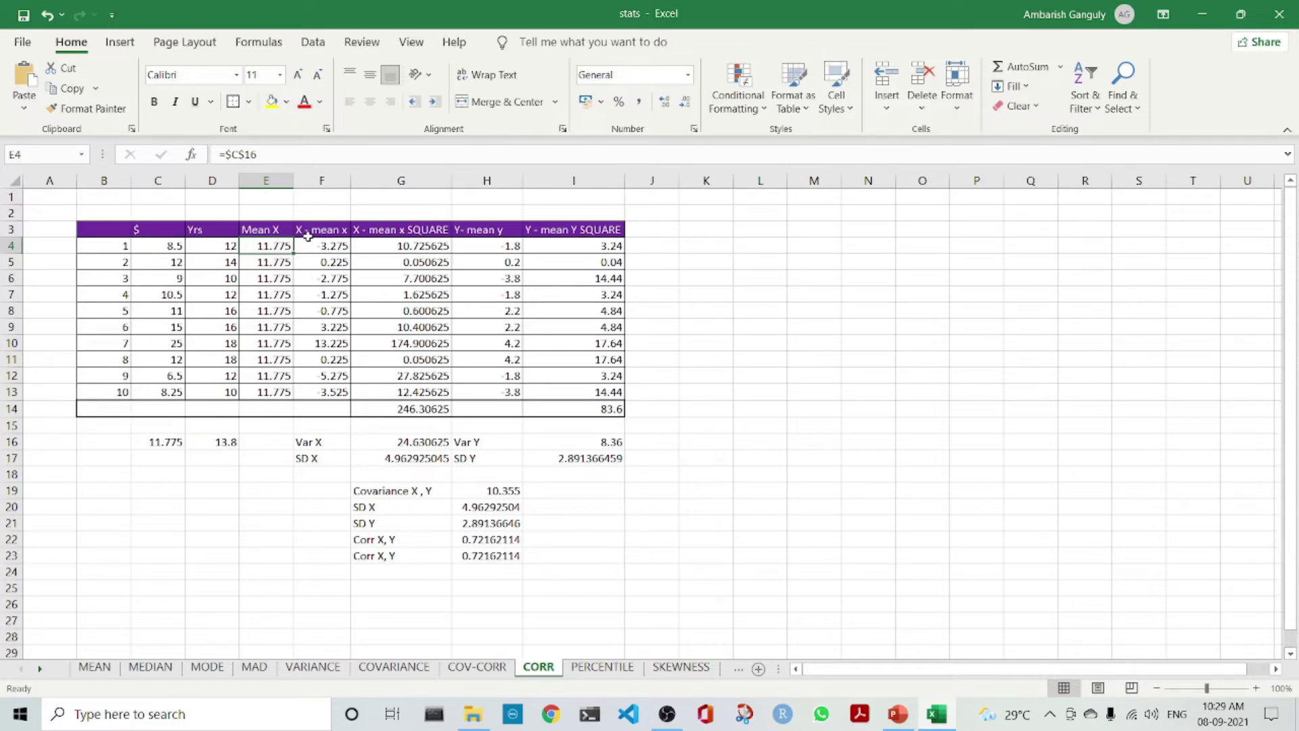
drag(325, 246, 328, 393)
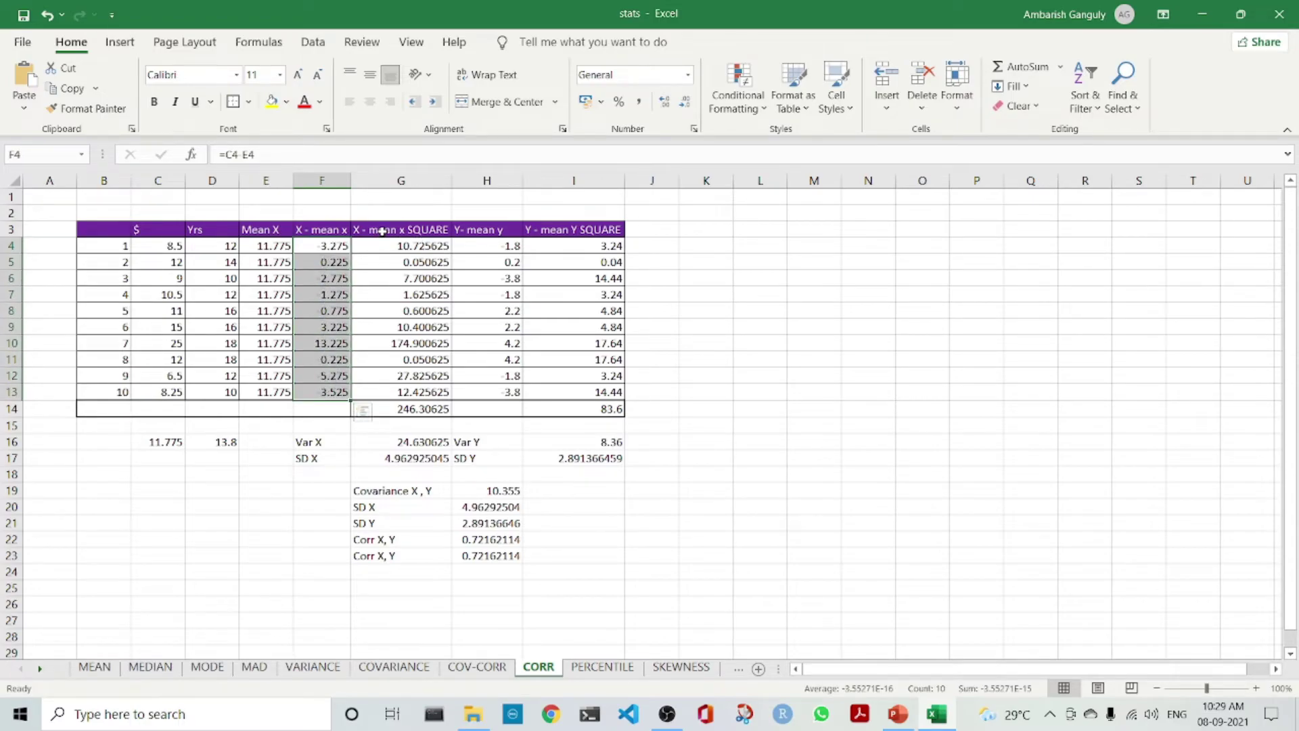
drag(420, 248, 415, 393)
click(418, 410)
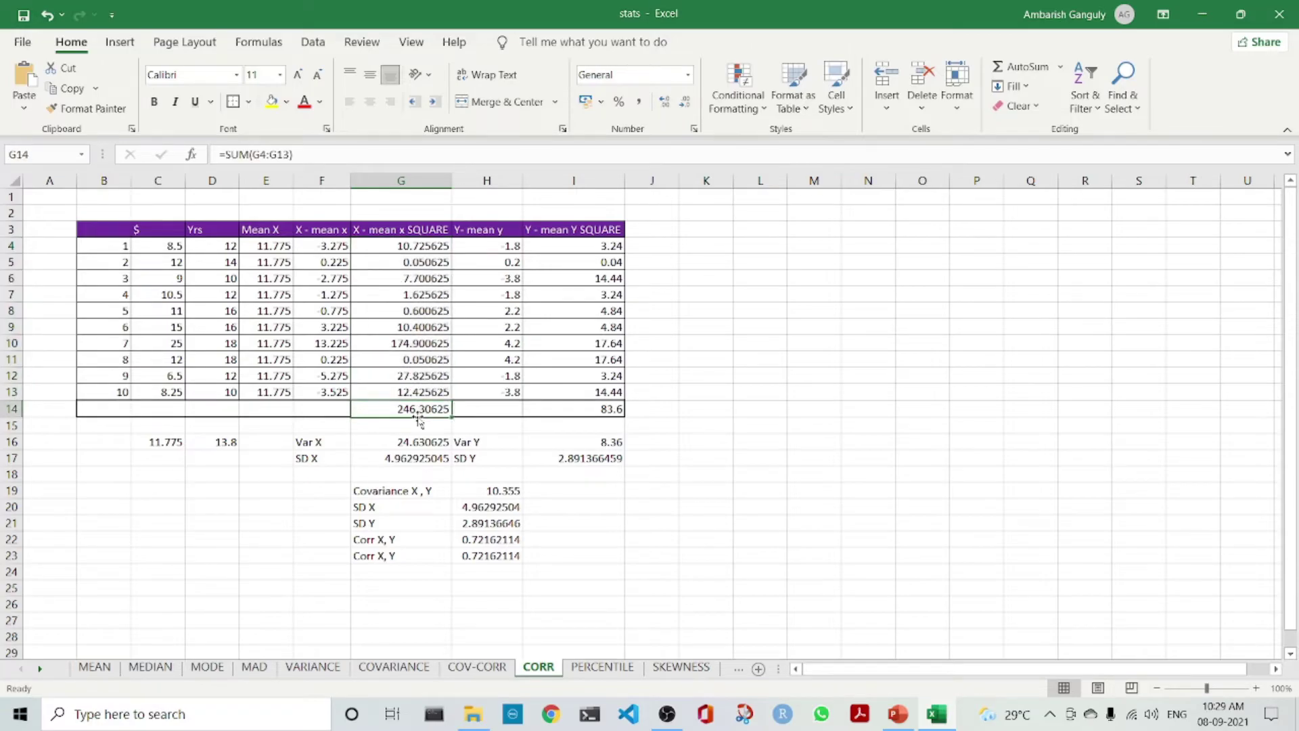
click(410, 442)
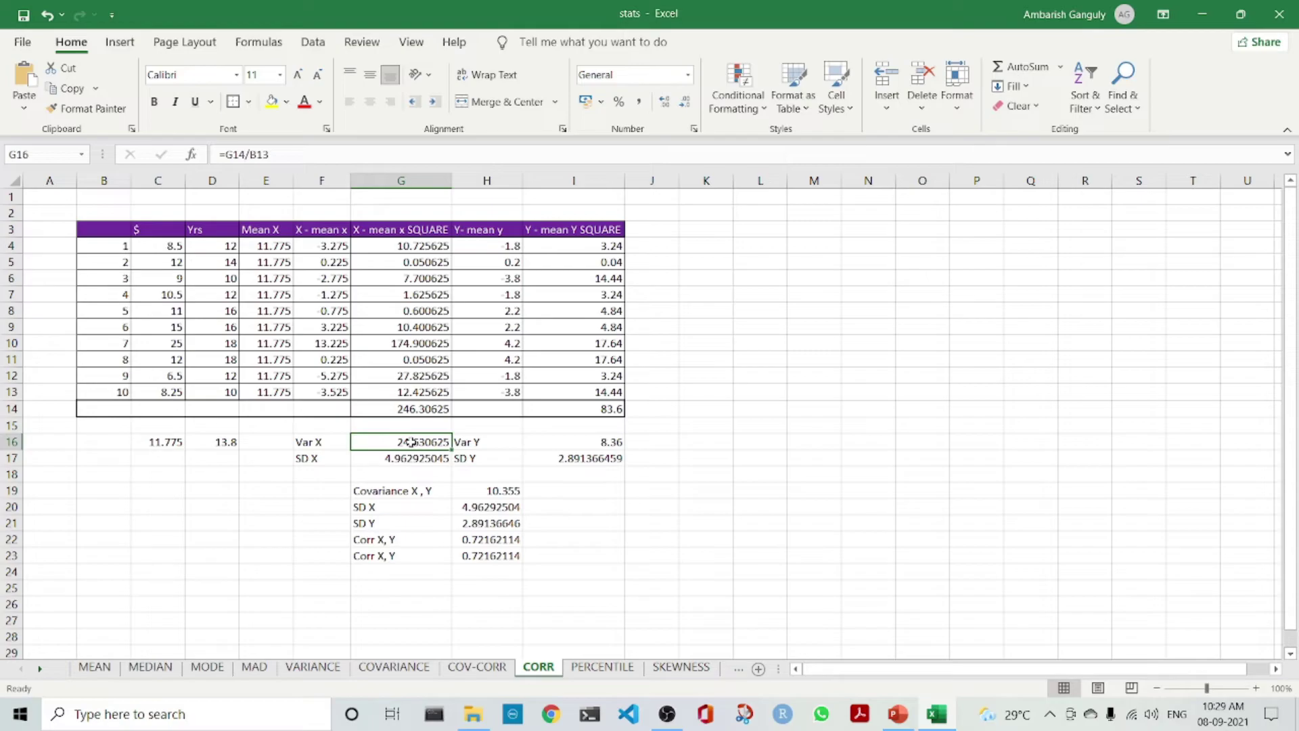
click(406, 459)
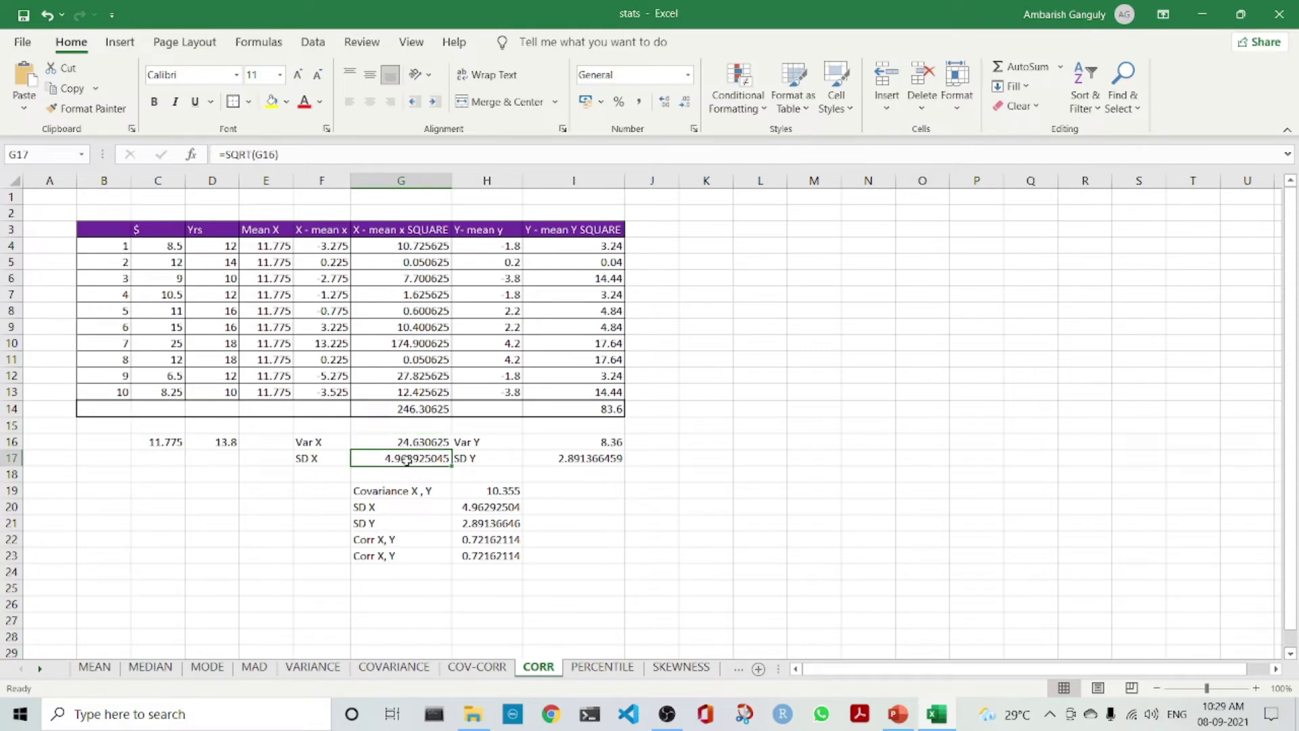
Review the Y deviations and SD Y formula in I17, and check the covariance, SD X and SD Y inputs in H19:H21 against their sources
drag(475, 233, 596, 429)
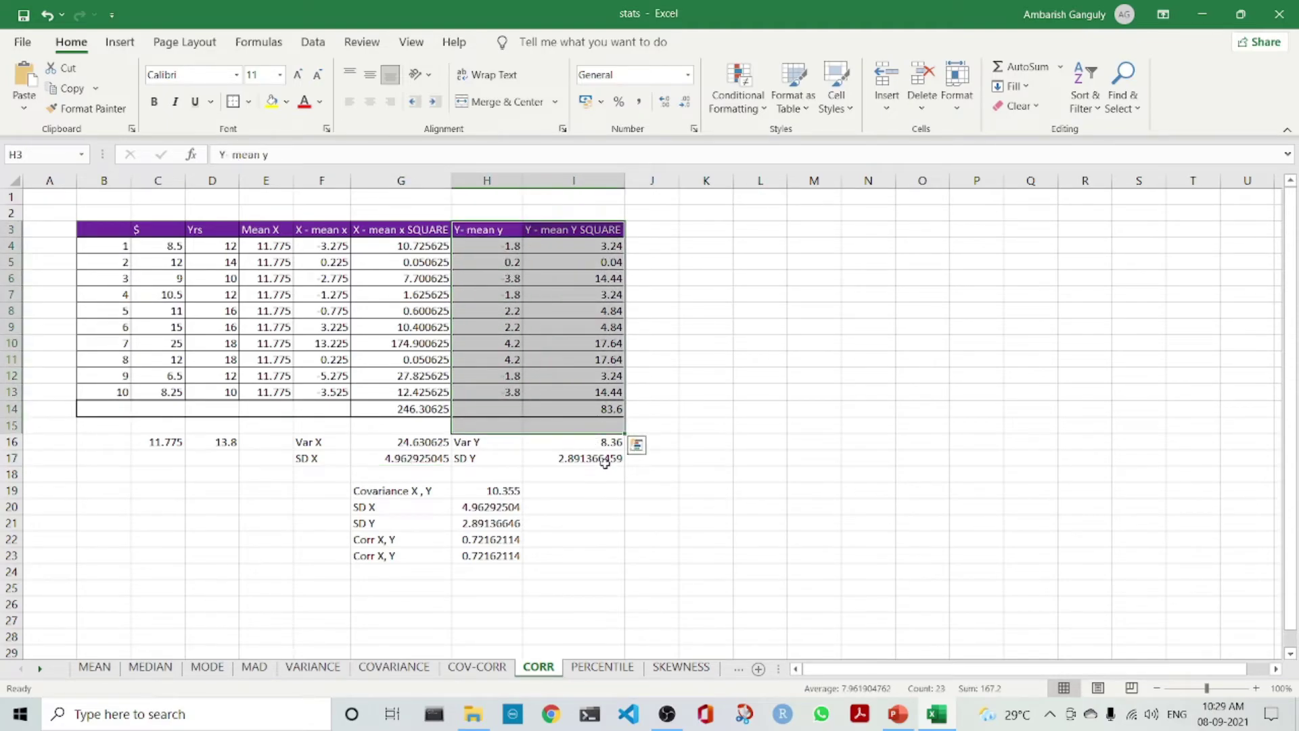
click(602, 458)
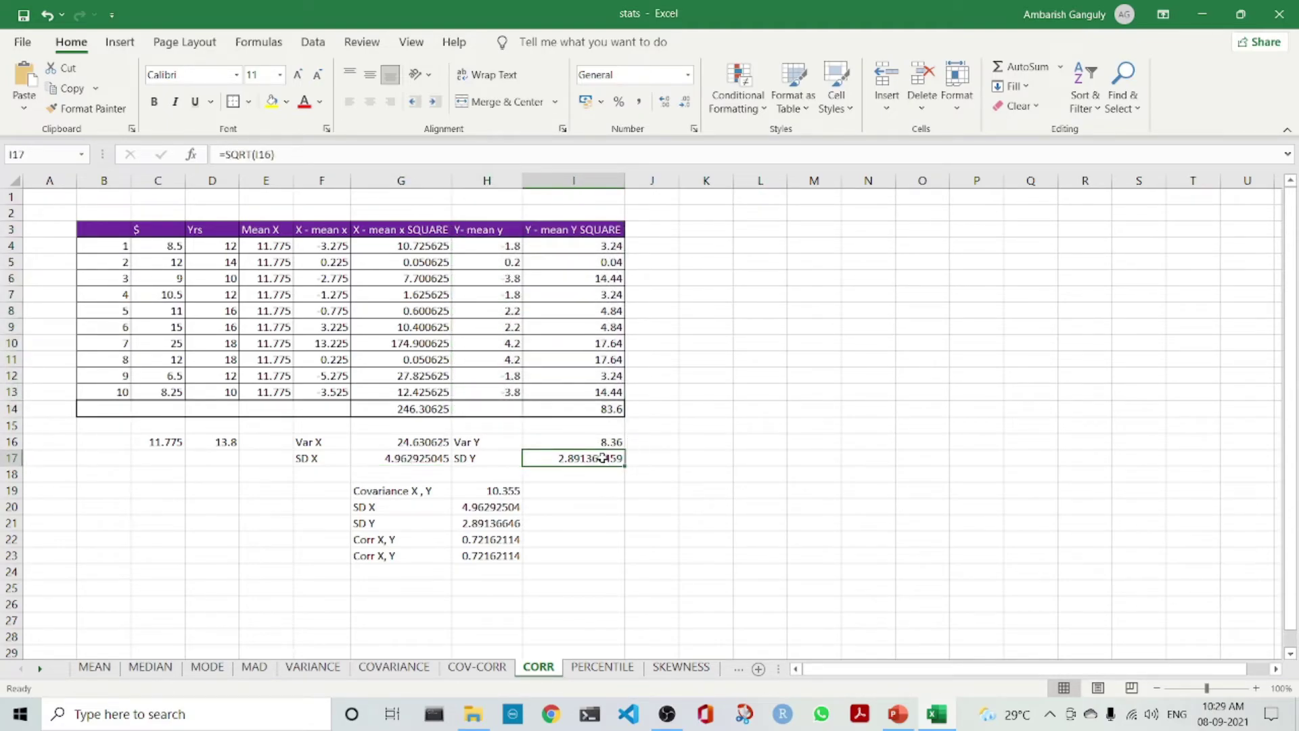
click(477, 491)
click(478, 668)
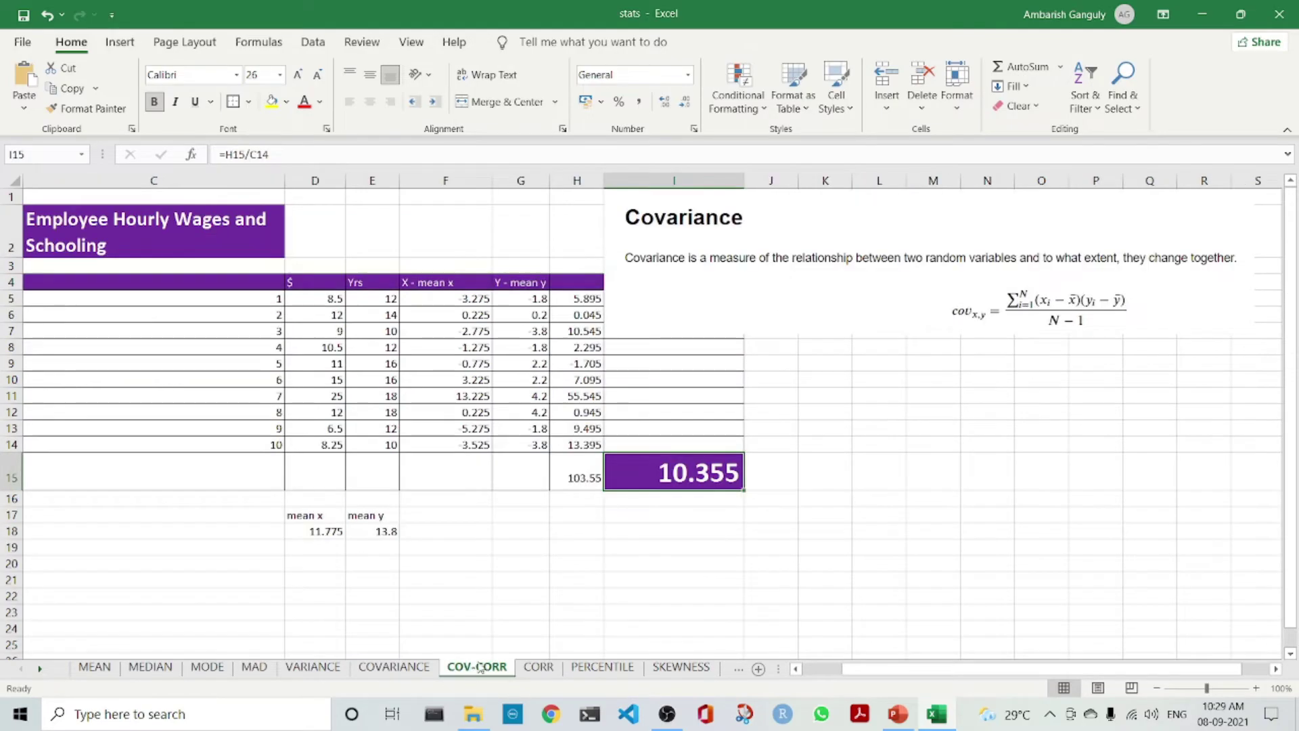
click(539, 667)
click(467, 508)
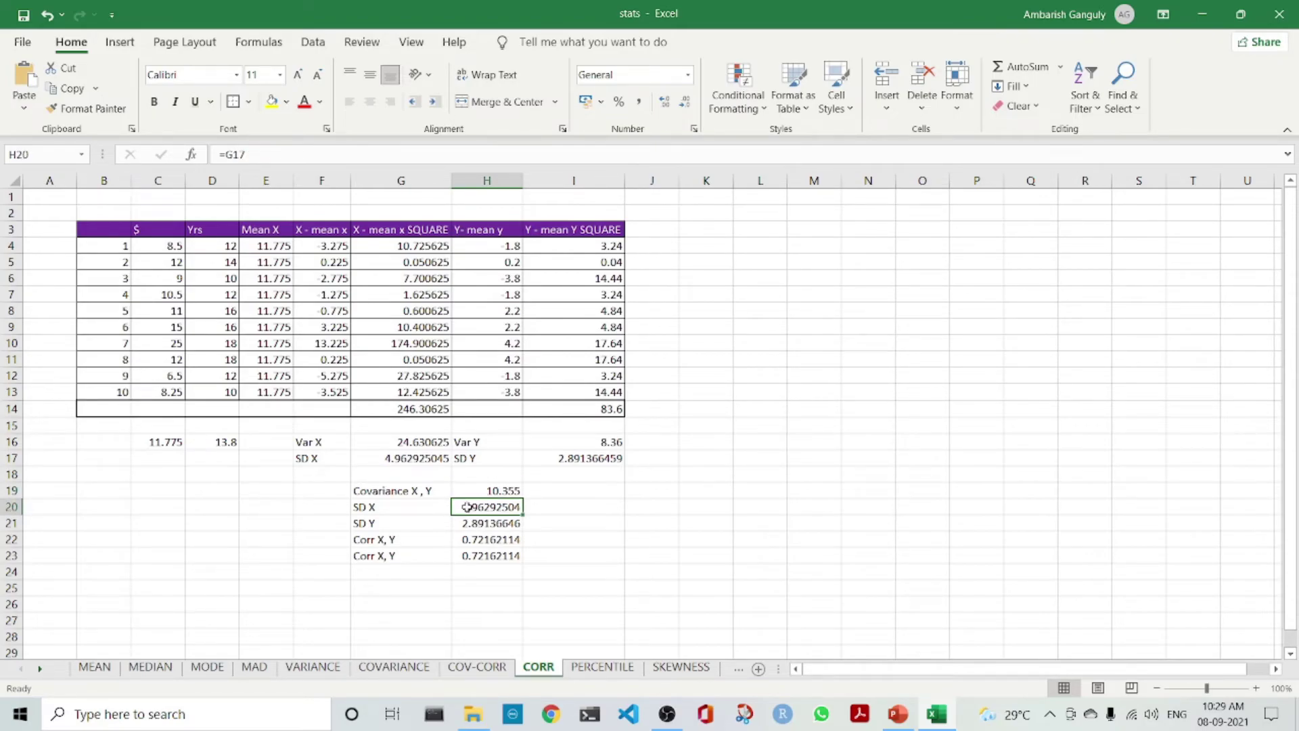
click(468, 524)
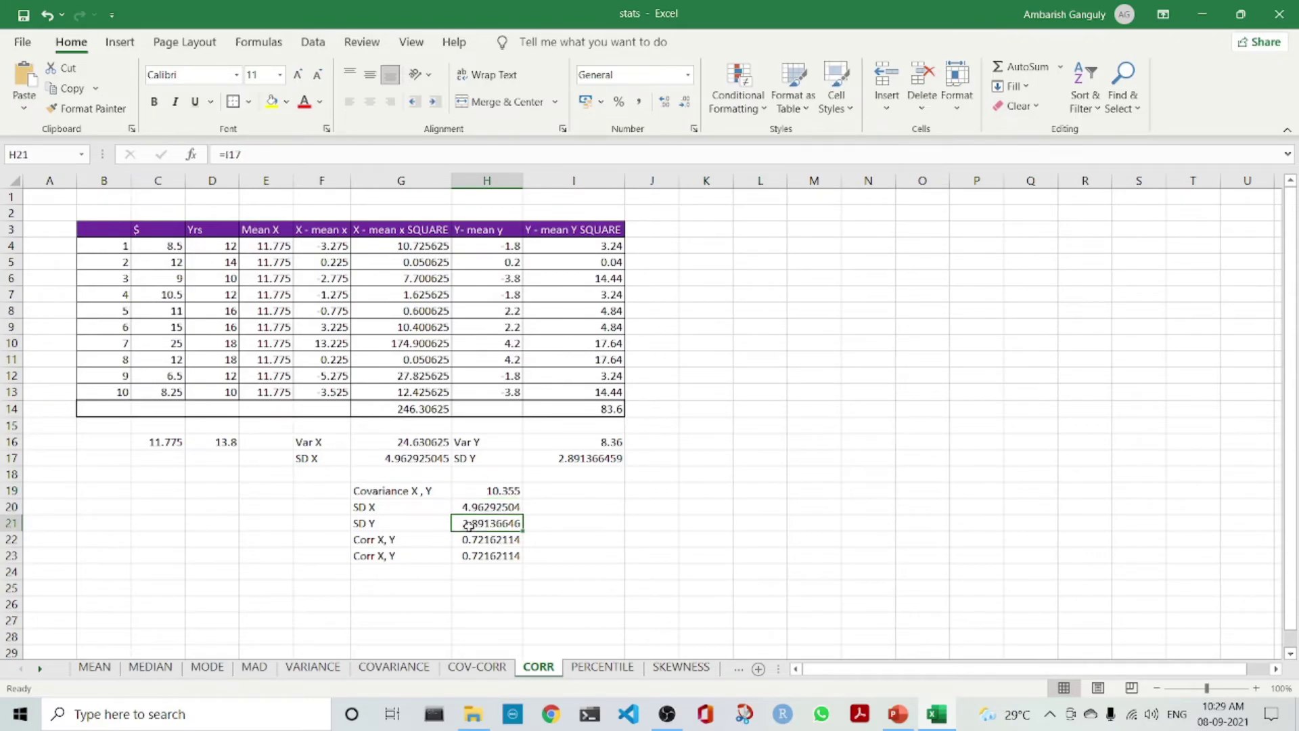
Compare the manual correlation formula in H22 with the CORREL formula in H23 and its source ranges C4:C13 and D4:D13
click(471, 539)
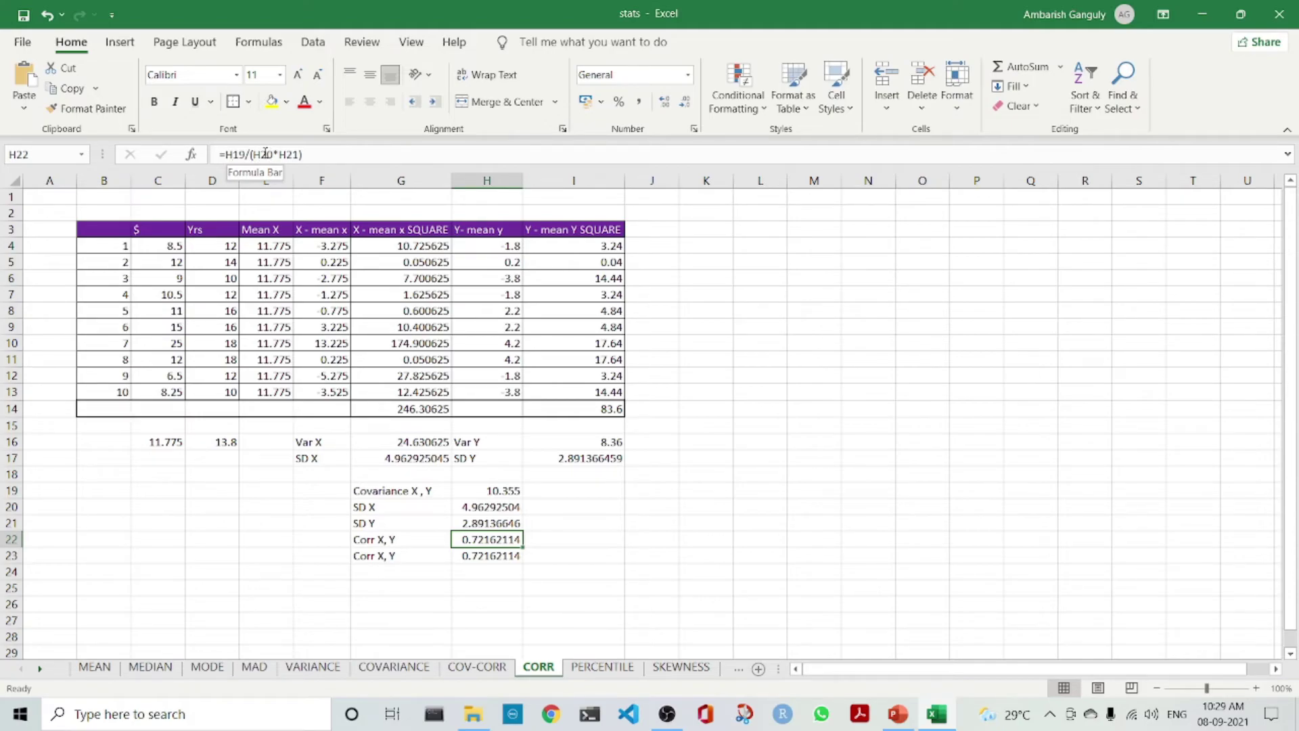
click(496, 557)
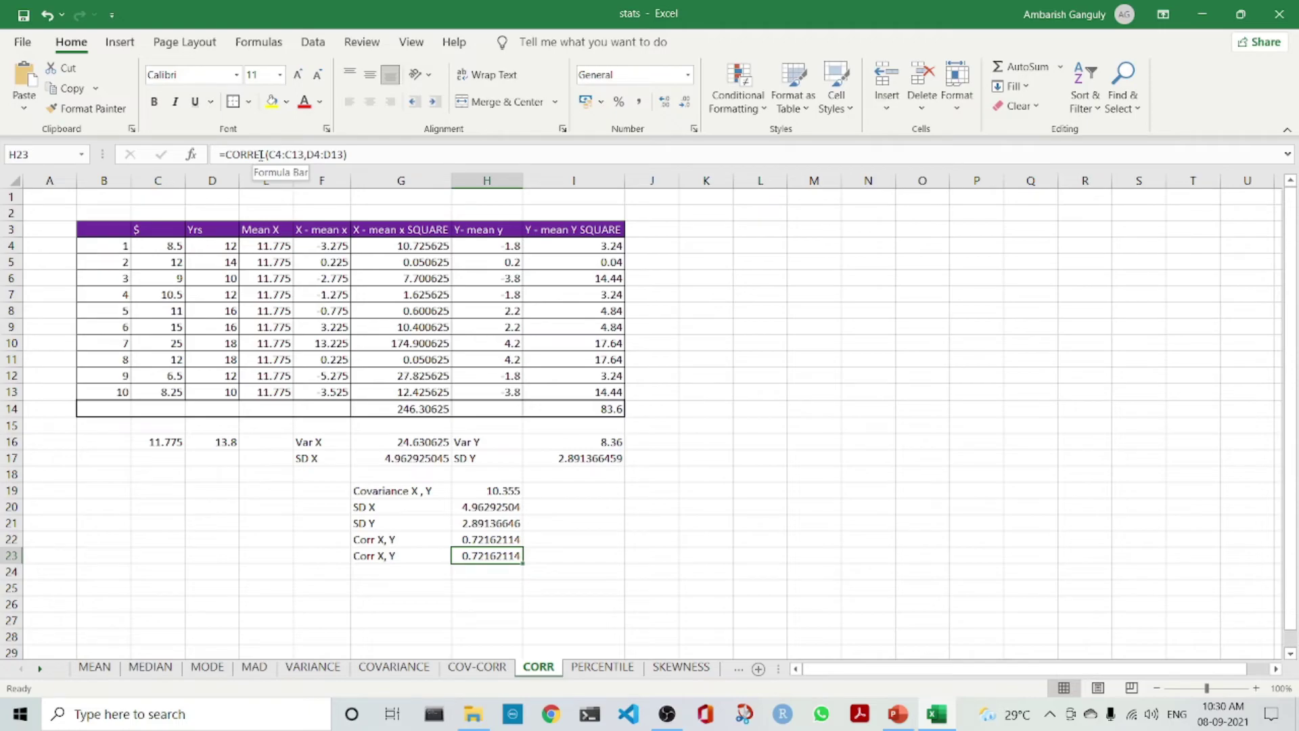
drag(174, 245, 173, 392)
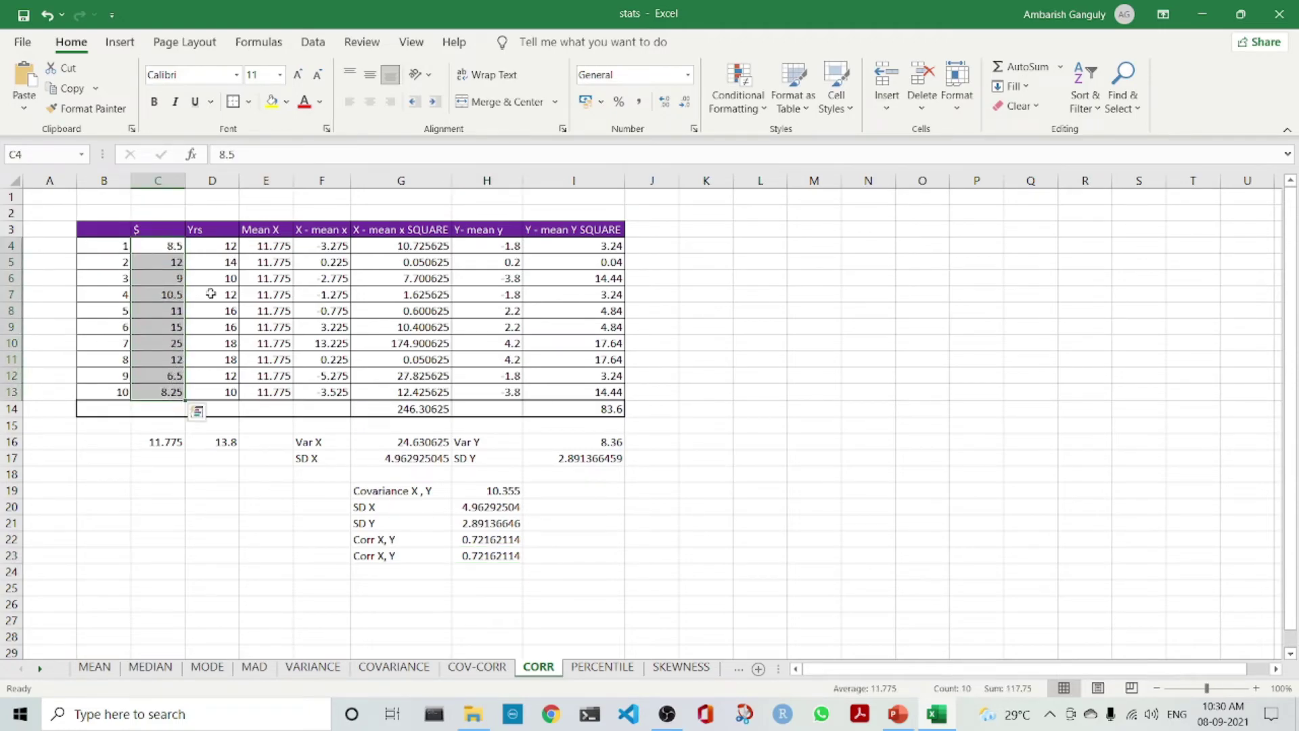
drag(223, 246, 223, 394)
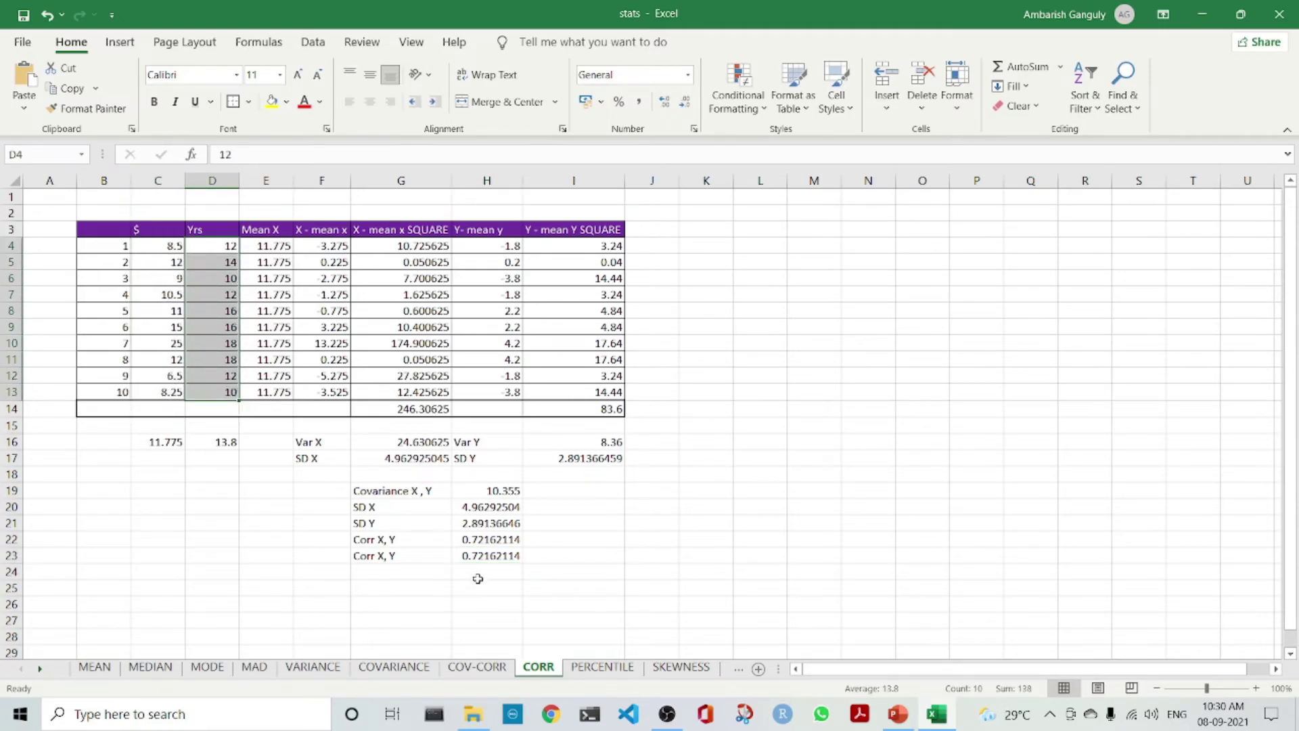